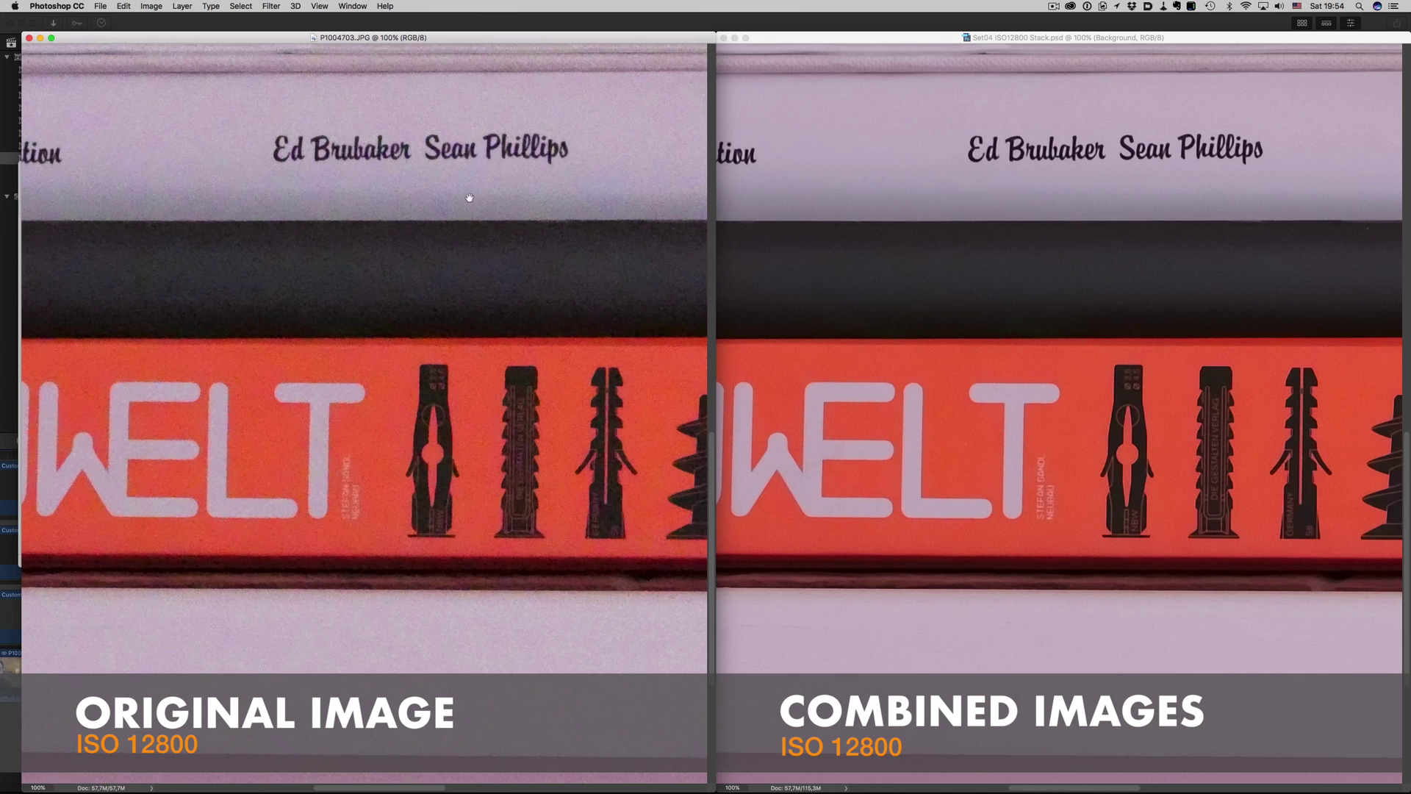
# Pan both matched views across the book spines and up to the rose drawing to compare noise
pyautogui.scroll(5, 470, 197)
pyautogui.moveTo(506, 194); pyautogui.dragTo(603, 329)
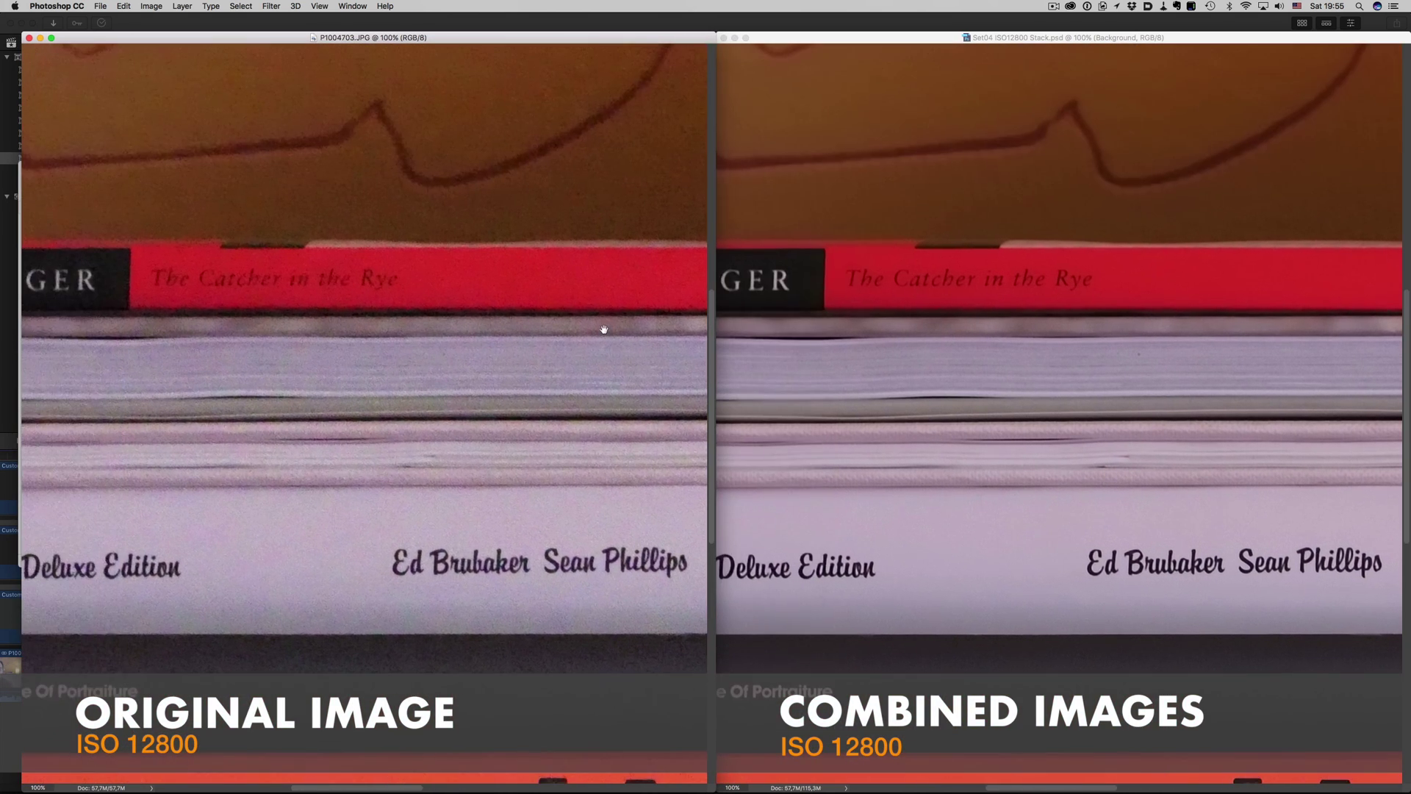
pyautogui.hscroll(-5, 397, 284)
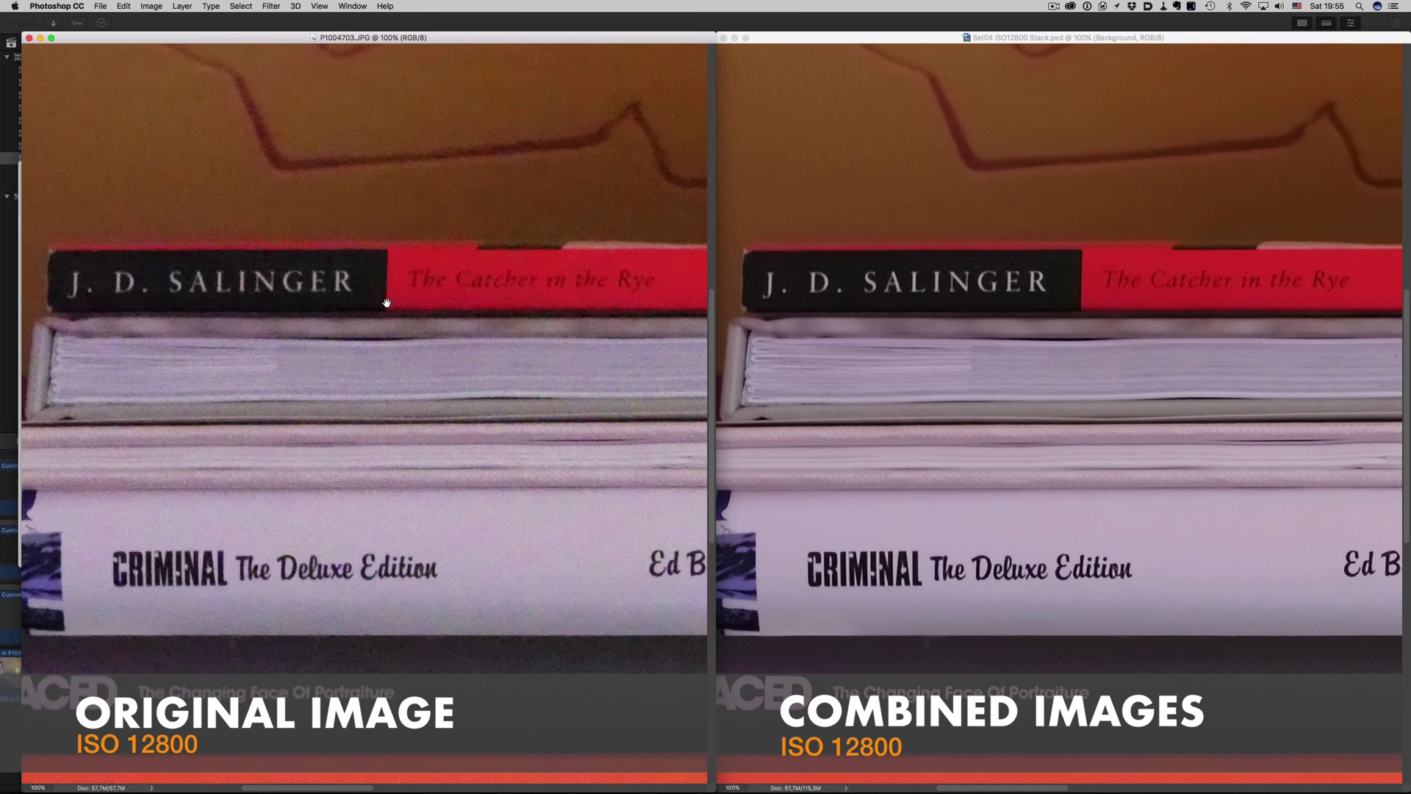
pyautogui.hscroll(-5, 386, 302)
pyautogui.scroll(-2, 387, 303)
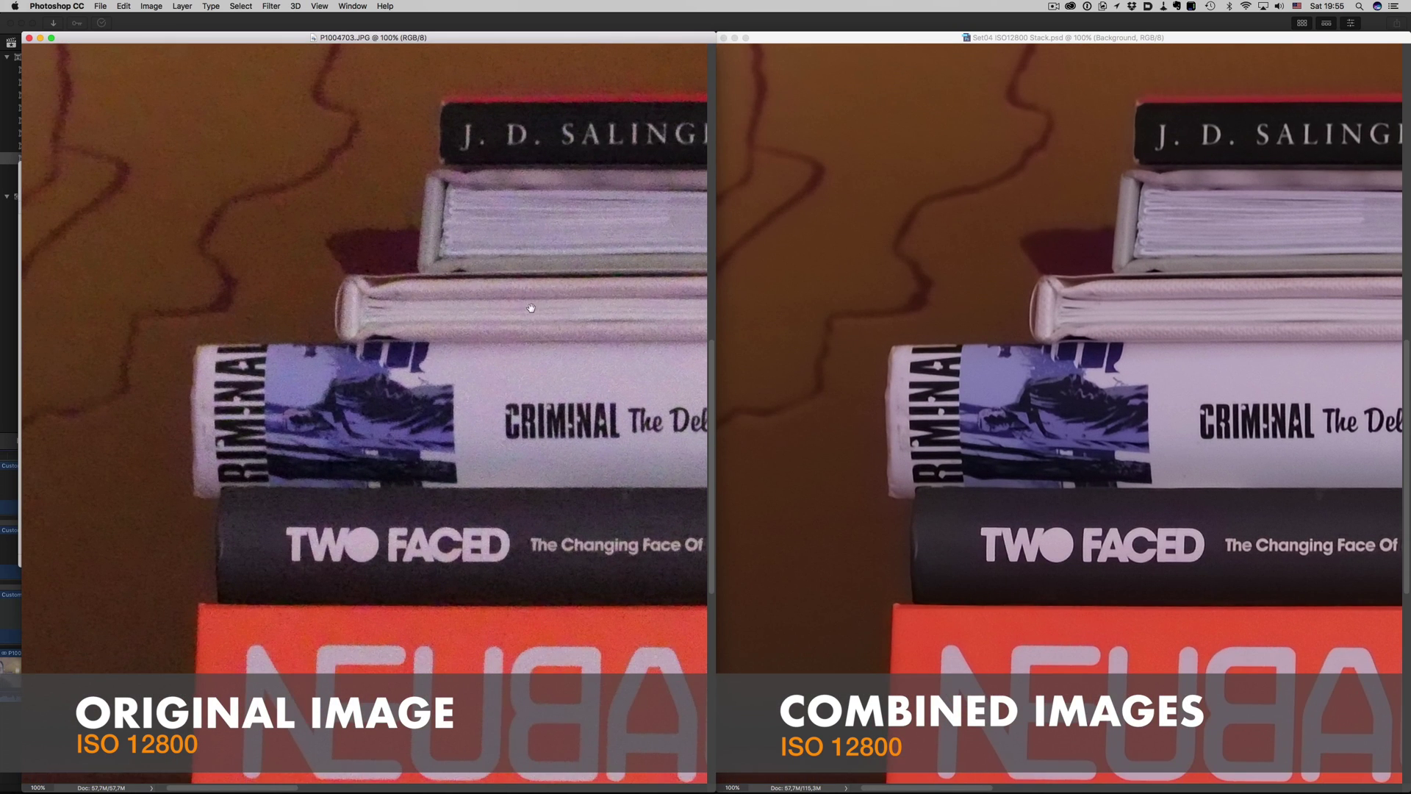
pyautogui.moveTo(581, 162); pyautogui.dragTo(297, 560)
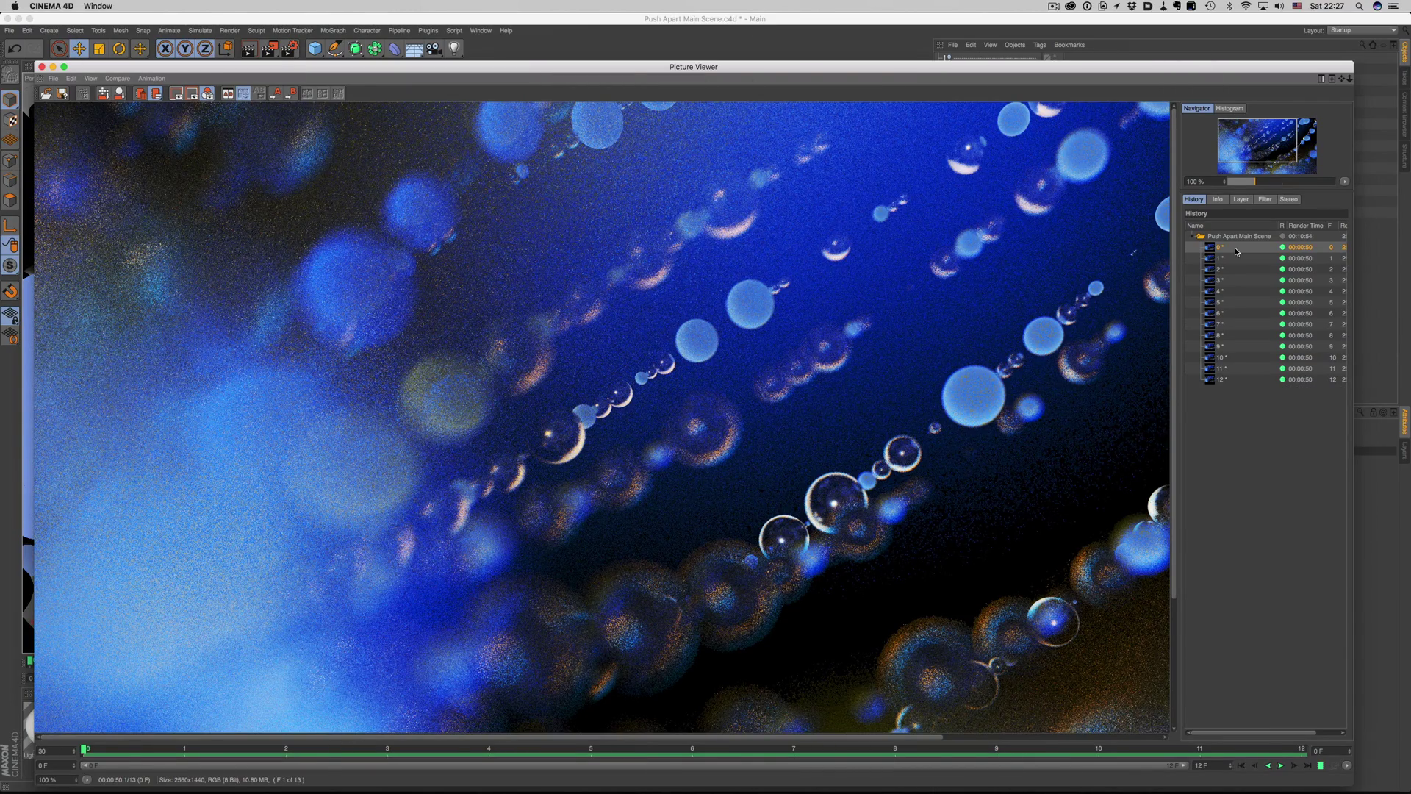
# Step through the Super Dirty renders to frame 3 and briefly check the render settings
pyautogui.press('Down')
pyautogui.press('Down')
pyautogui.press('Down')
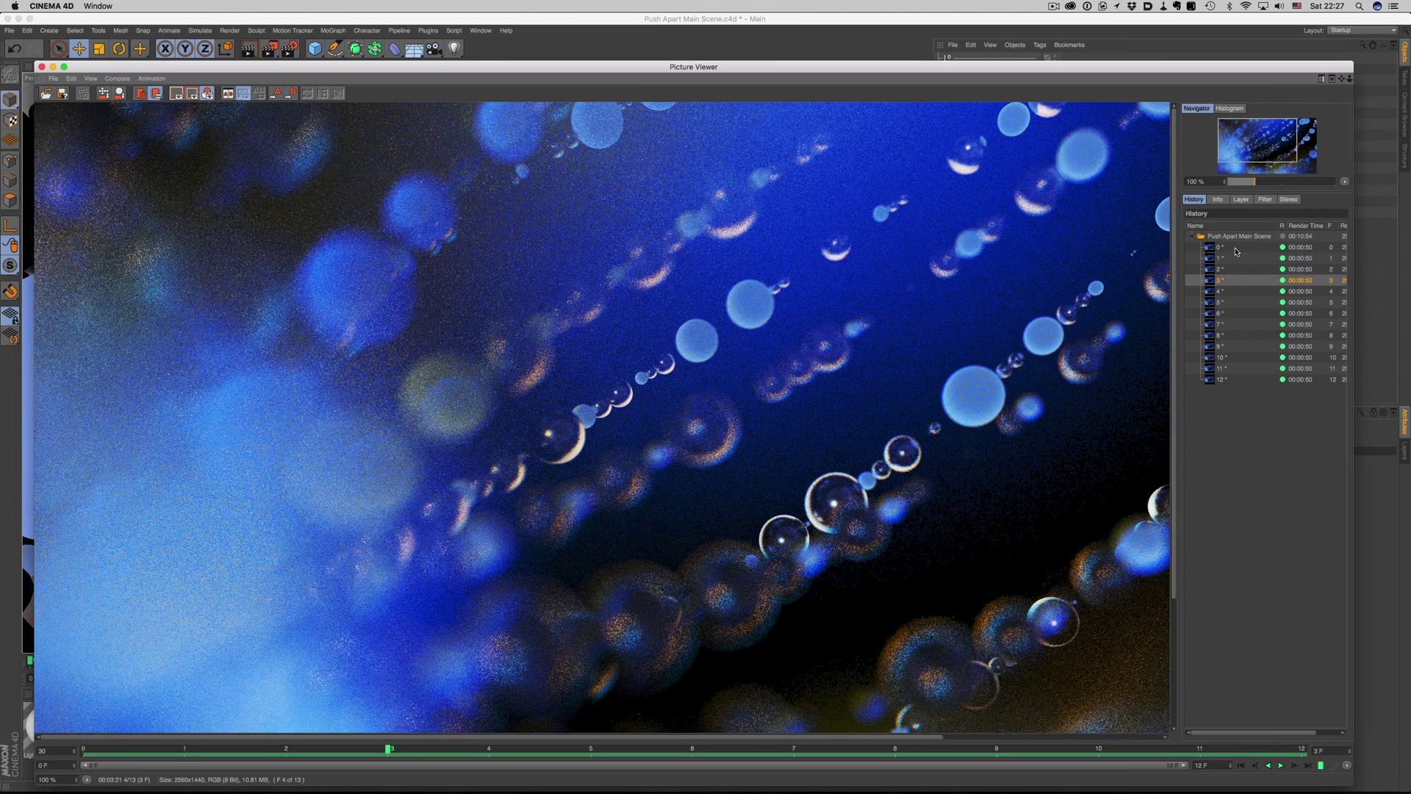
pyautogui.press('Down')
pyautogui.press('Down')
pyautogui.press('Down')
pyautogui.press('Down')
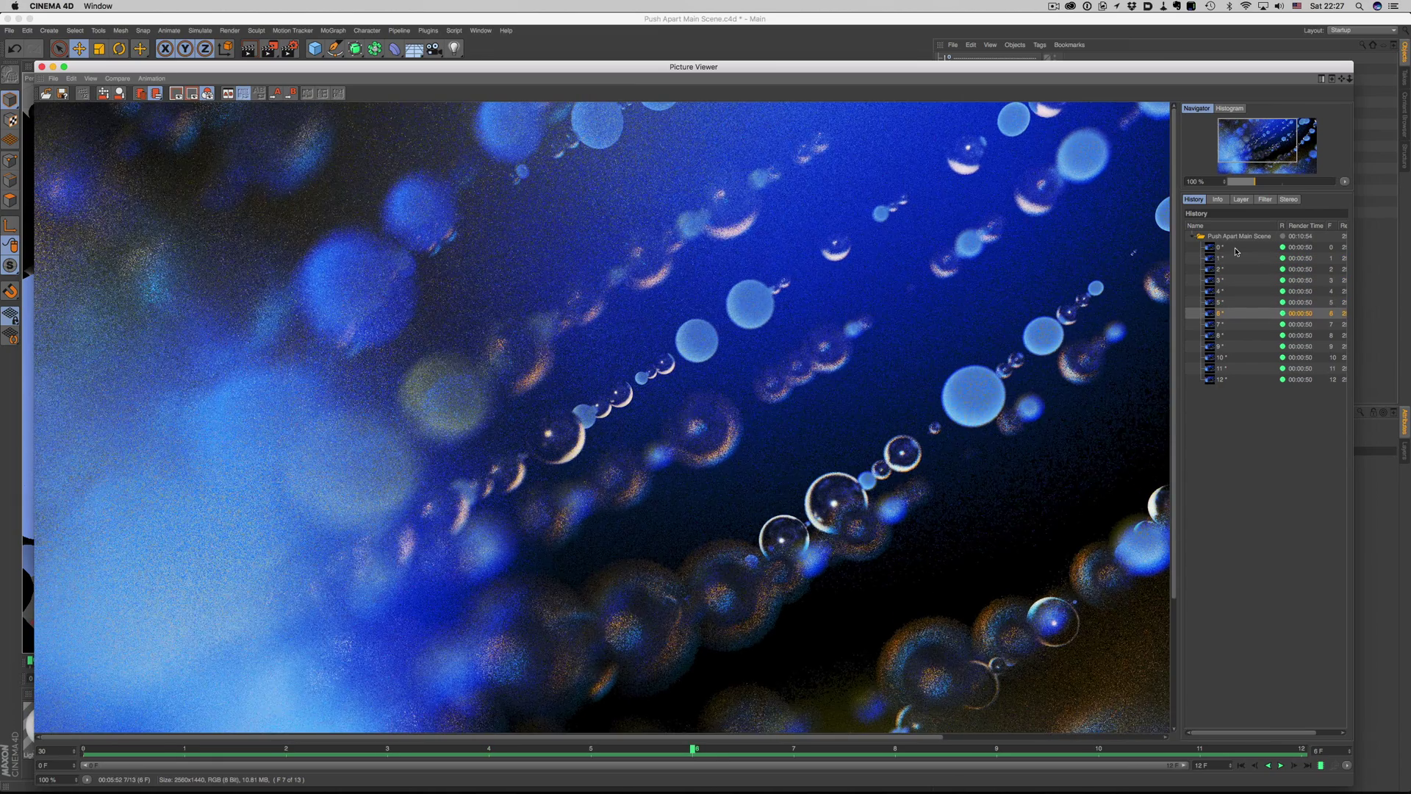
pyautogui.click(290, 48)
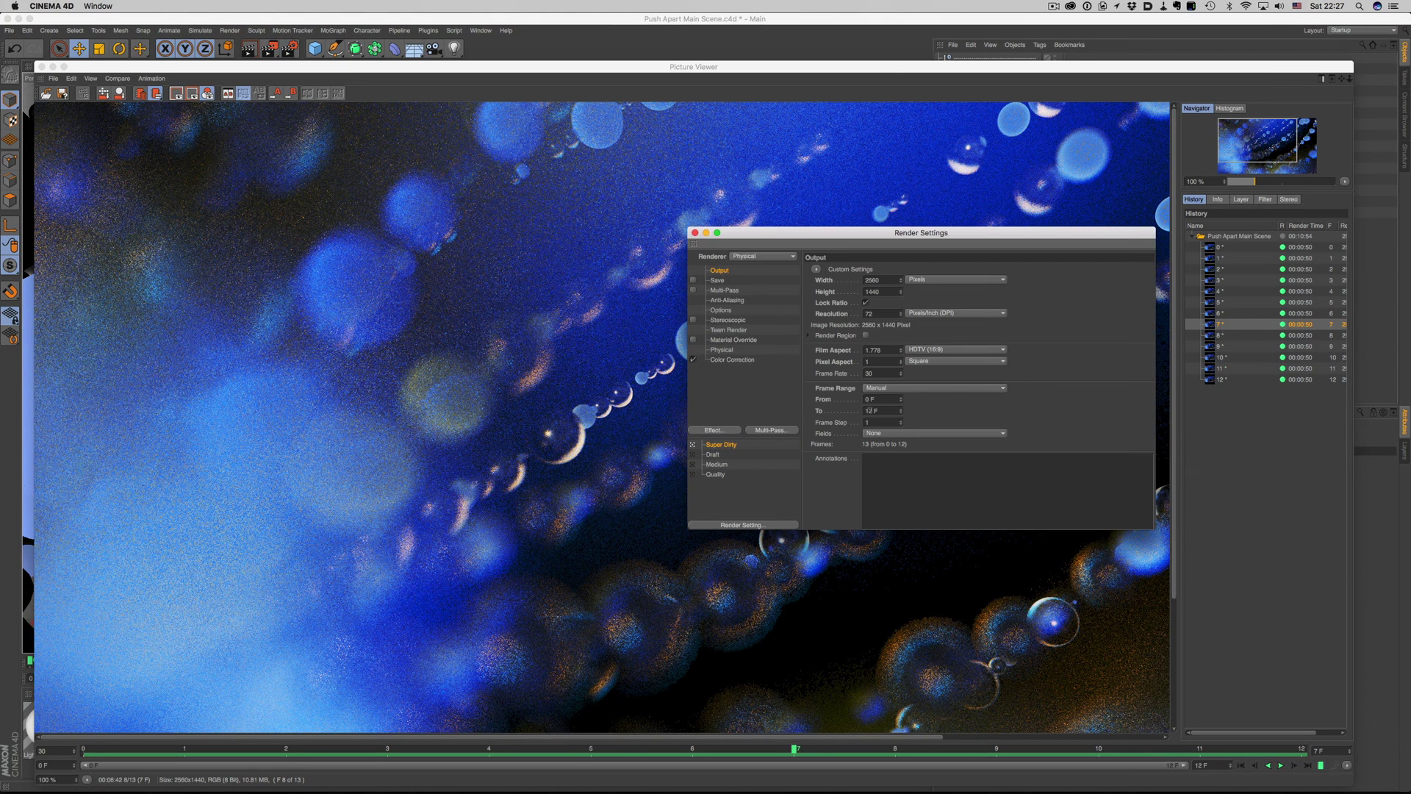
pyautogui.click(694, 234)
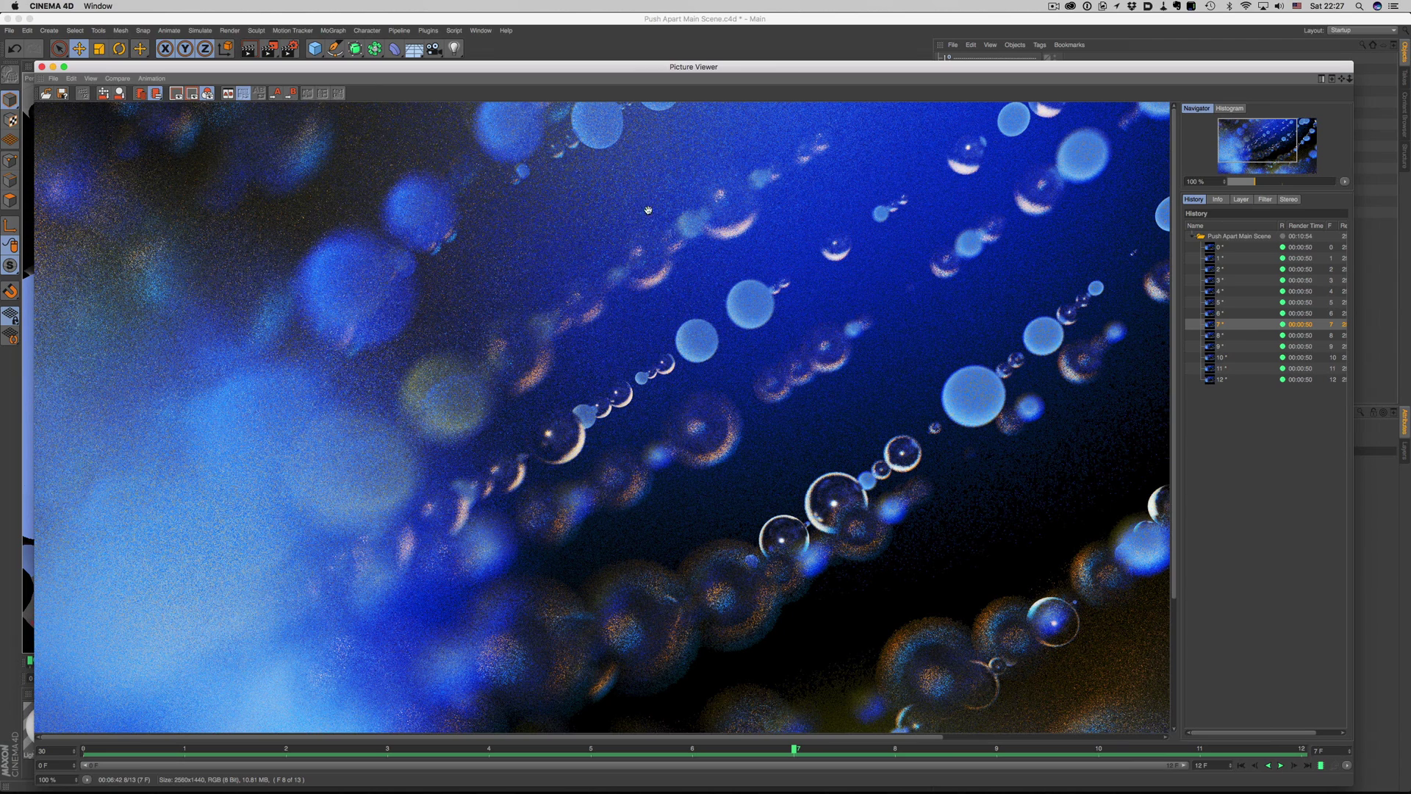
# Inspect the Physical renderer settings, close them, and switch back to Photoshop
pyautogui.click(291, 51)
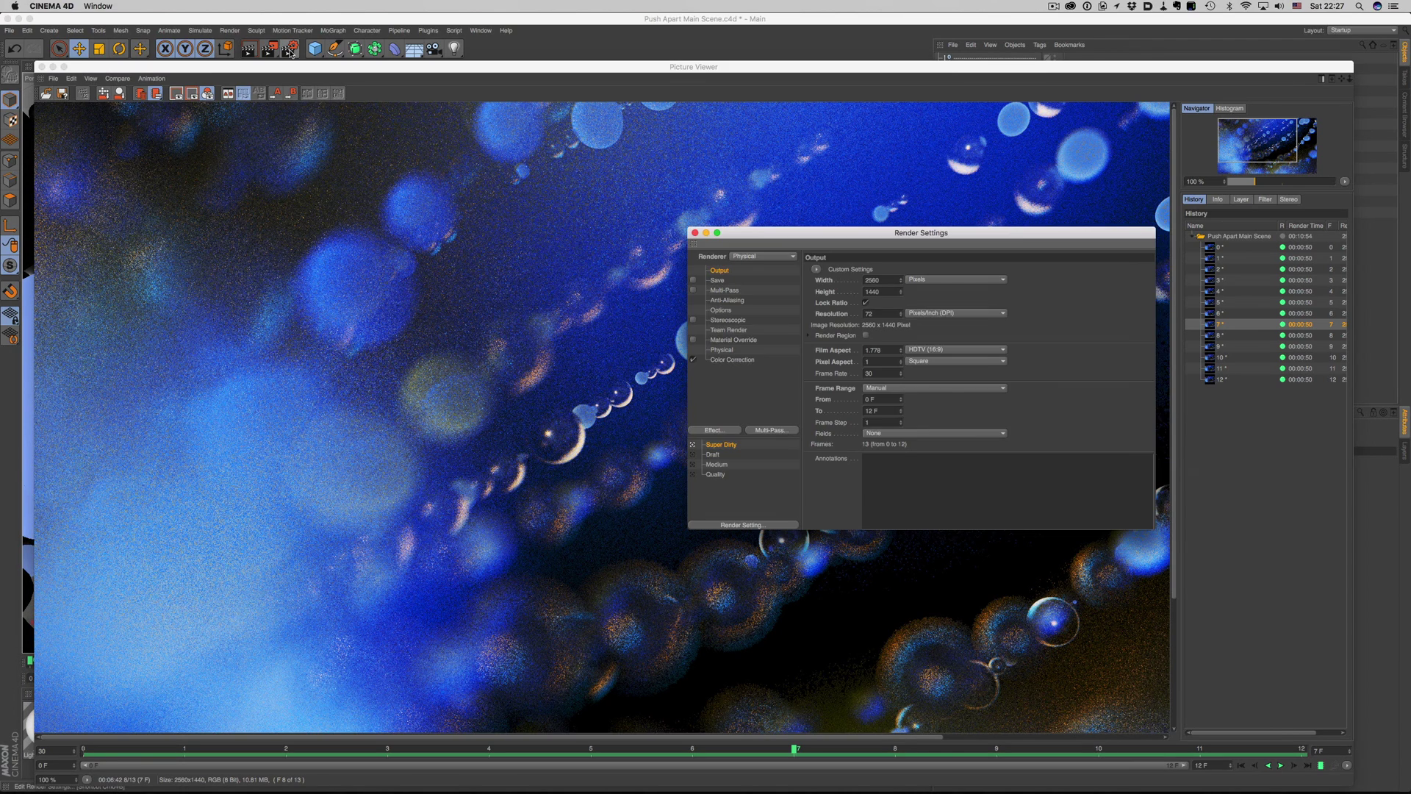
pyautogui.click(723, 351)
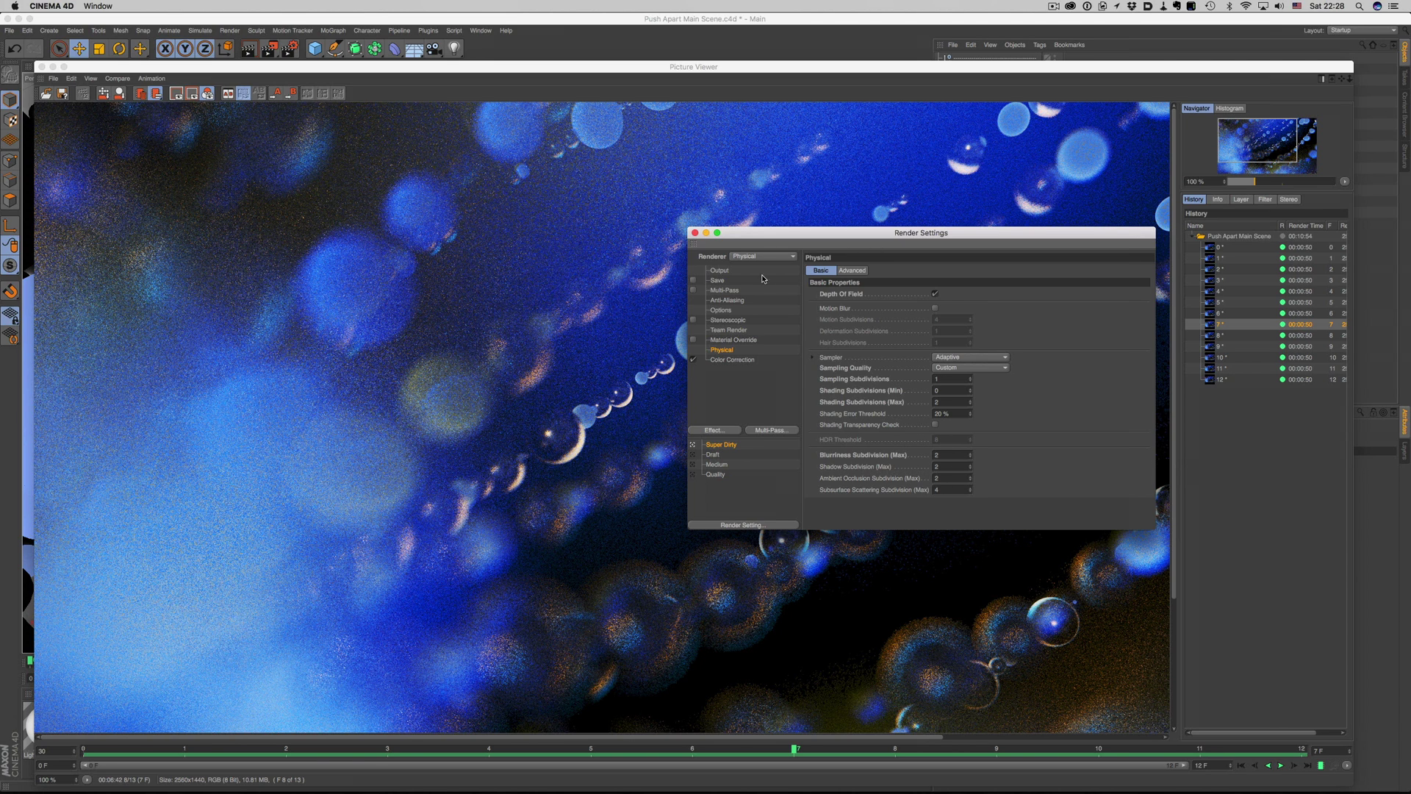
pyautogui.click(695, 233)
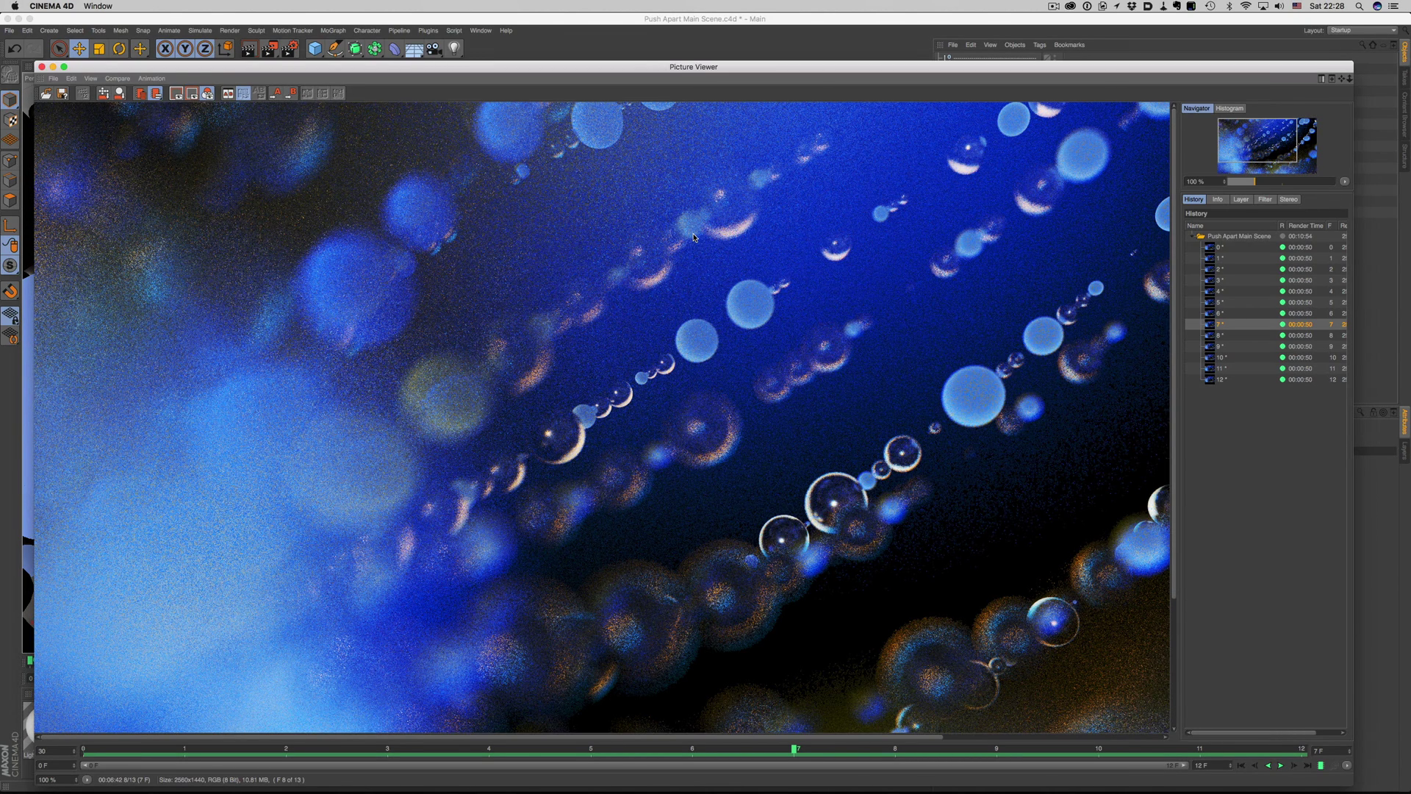
pyautogui.press('super+Tab')
pyautogui.press('super+Tab')
pyautogui.press('super+Tab')
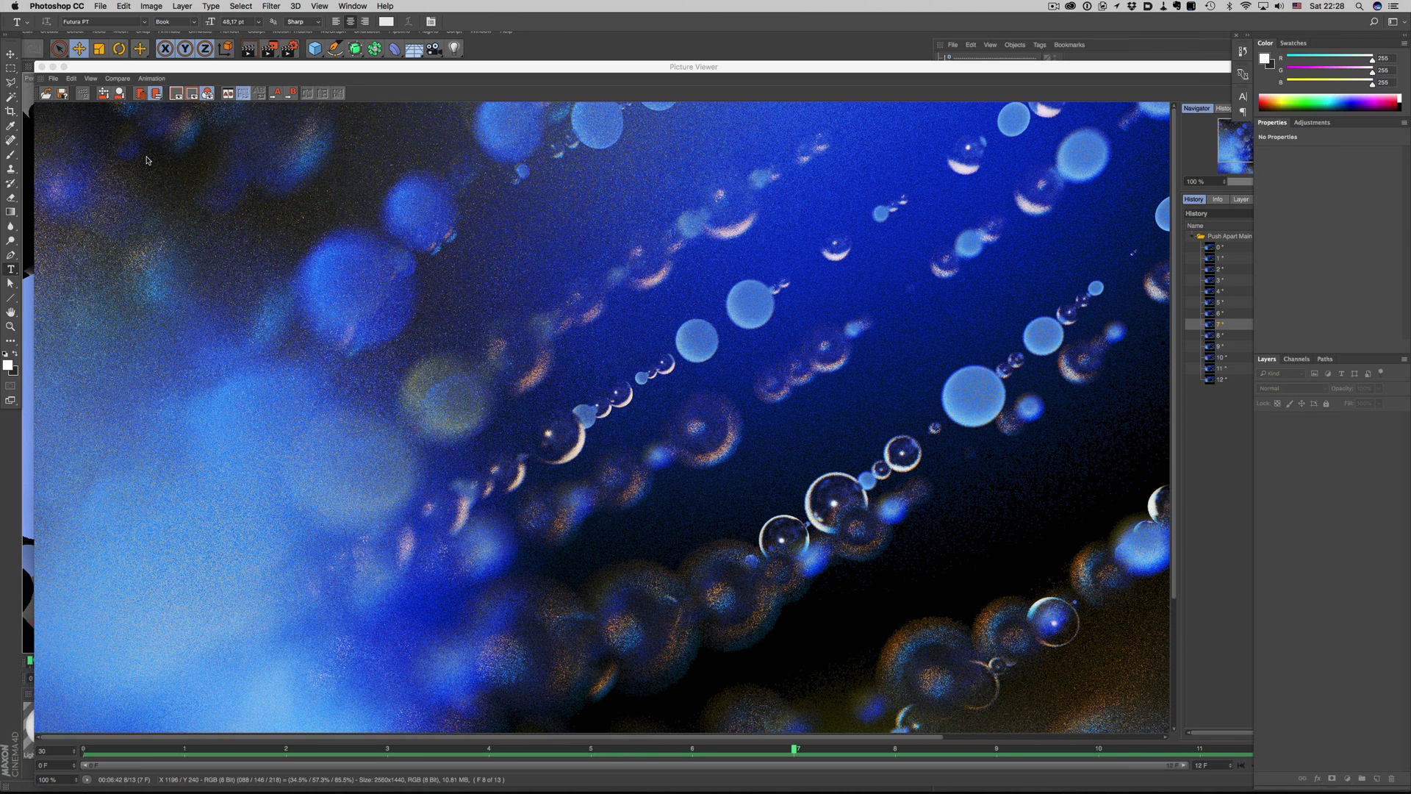
# Use Load Files into Stack to stack PNG renders 0000–0005 as layers in a new document
pyautogui.click(100, 7)
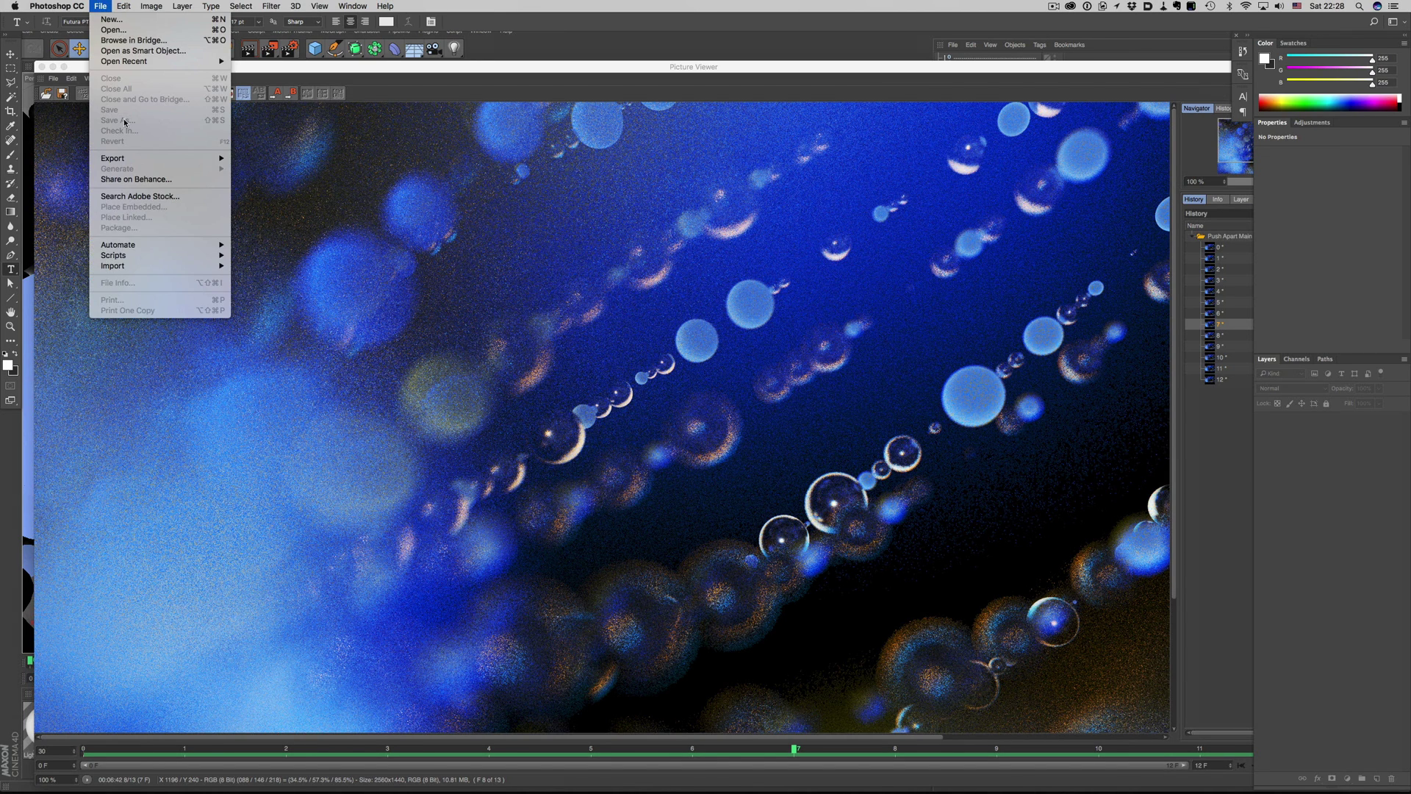
pyautogui.moveTo(204, 256)
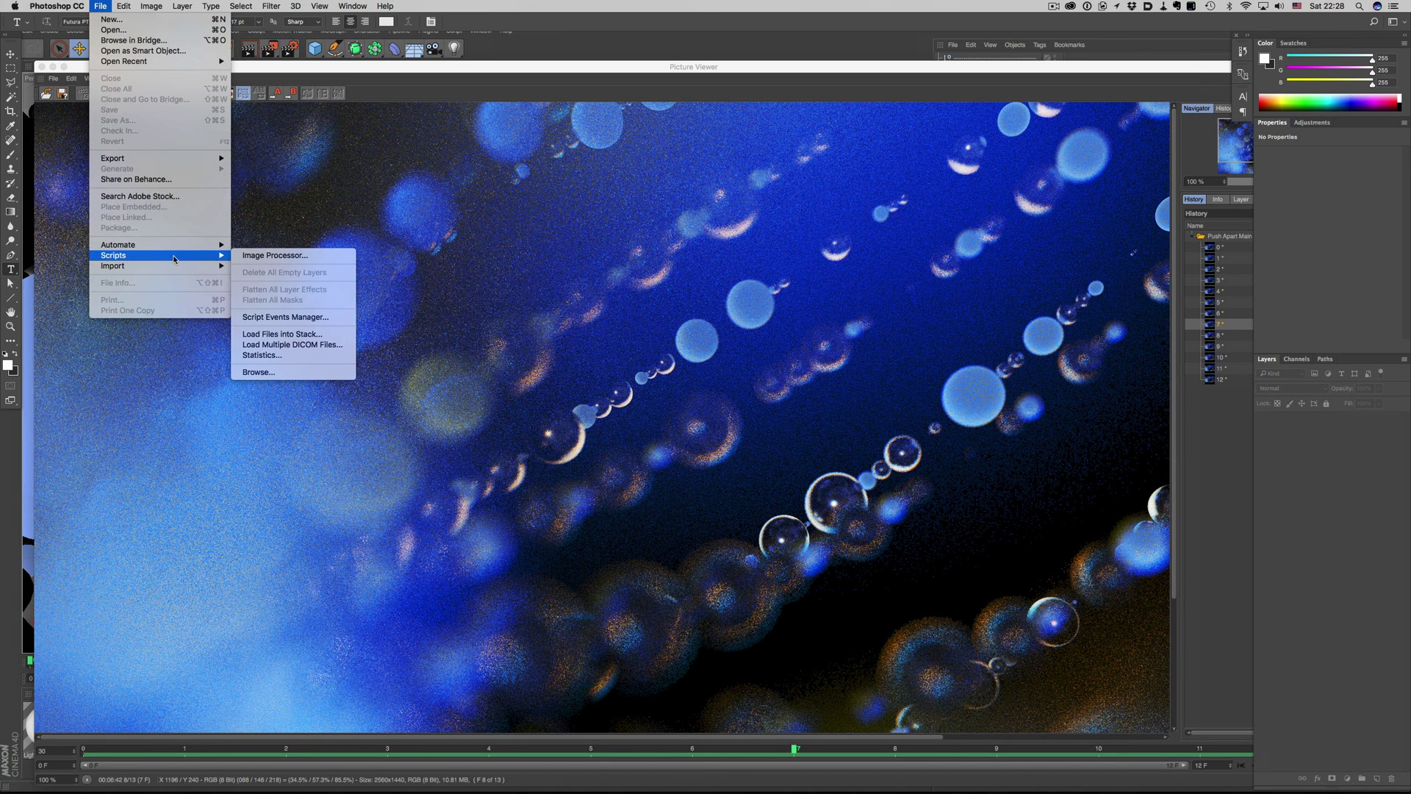
pyautogui.click(310, 338)
pyautogui.click(749, 378)
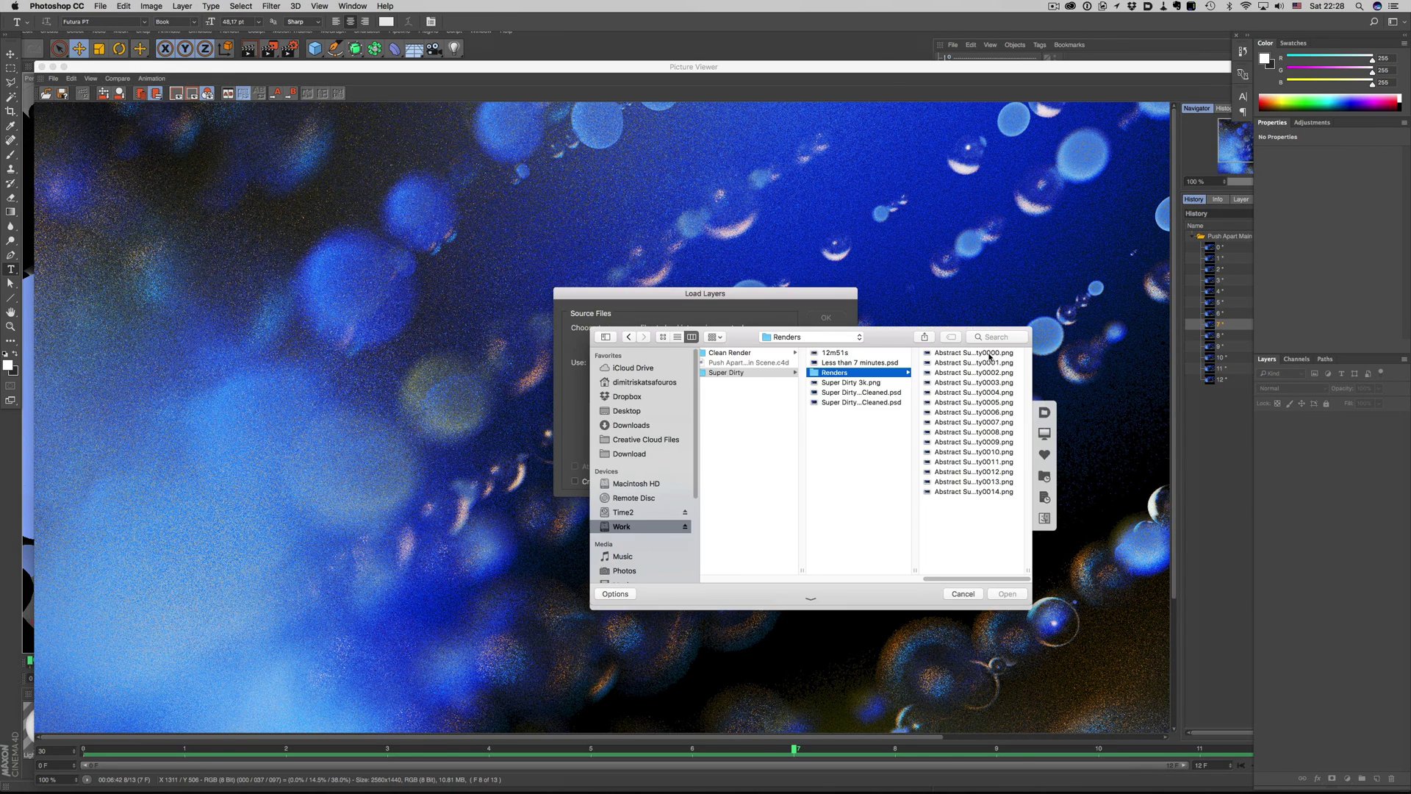
pyautogui.hotkey('shift', 'Down')
pyautogui.hotkey('shift', 'Down')
pyautogui.hotkey('shift', 'Down')
pyautogui.hotkey('shift', 'Down')
pyautogui.hotkey('shift', 'Down')
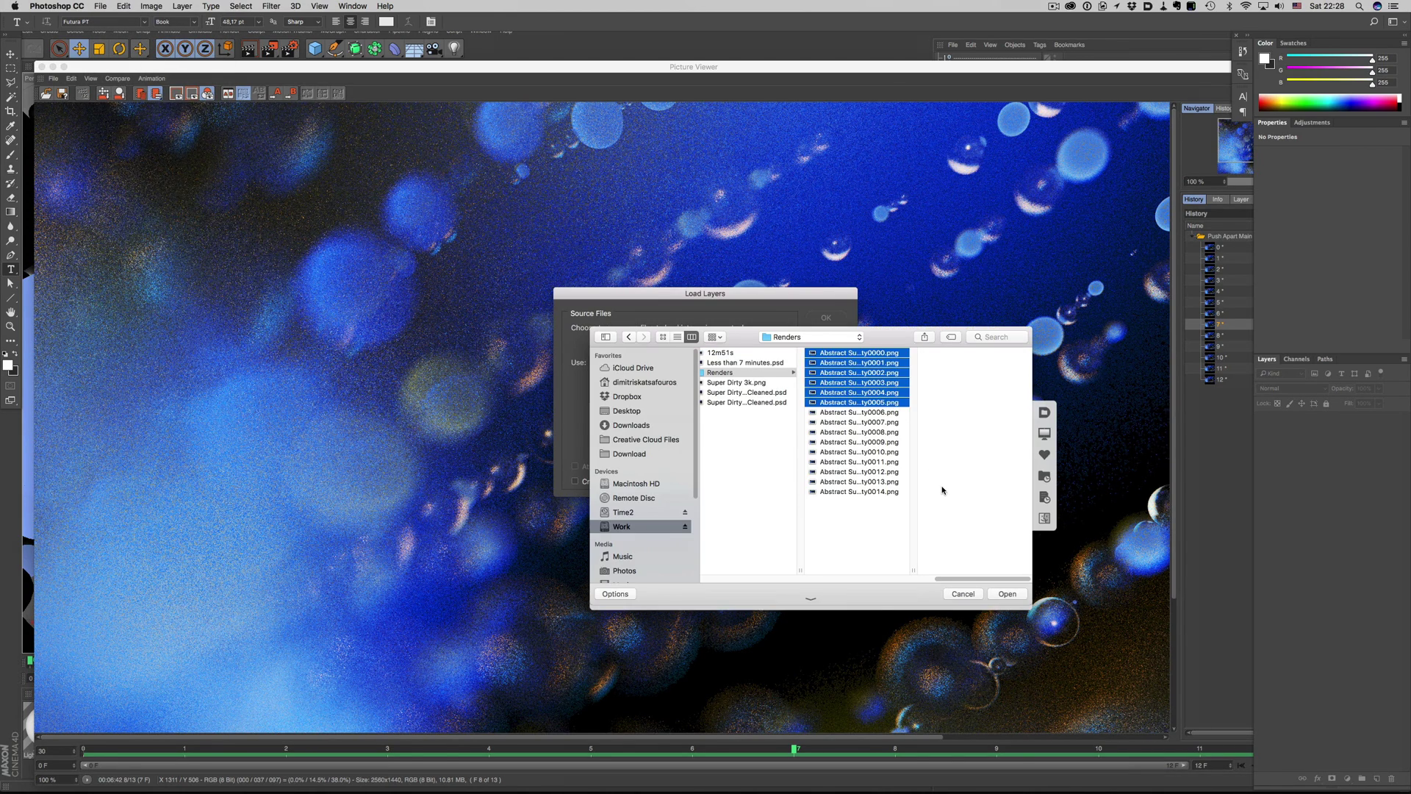
pyautogui.click(1006, 593)
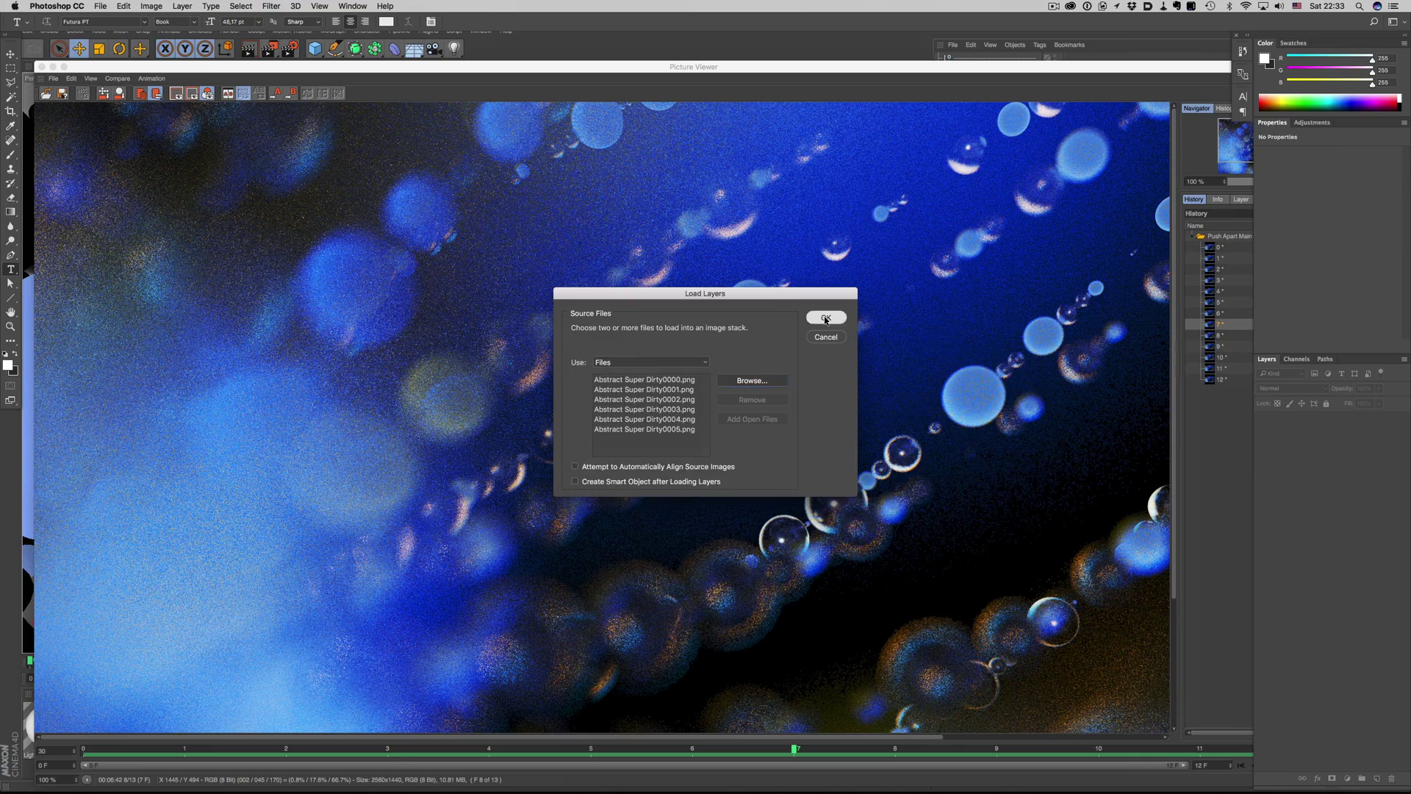
pyautogui.click(826, 318)
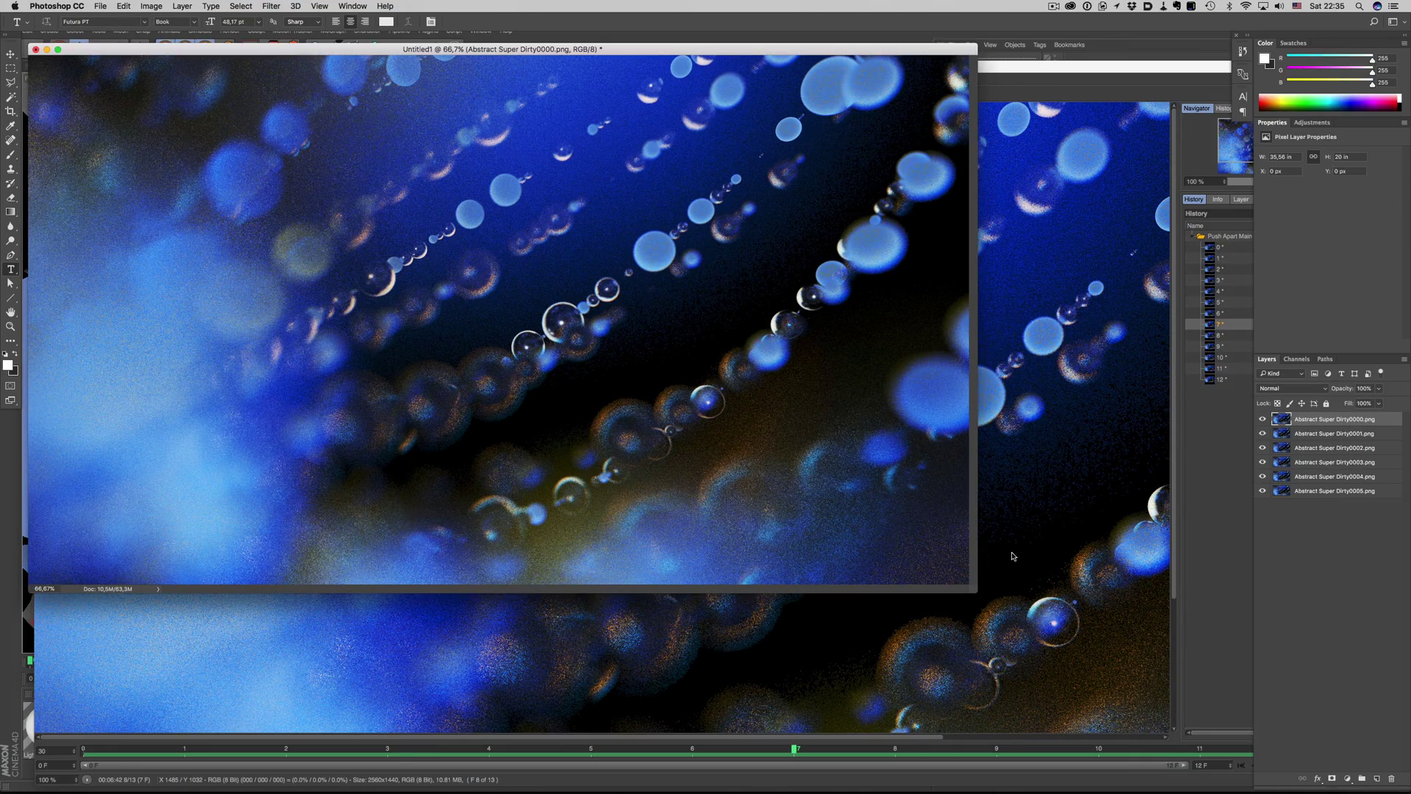
# Switch to full-screen view and zoom in on the bubbles
pyautogui.press('f')
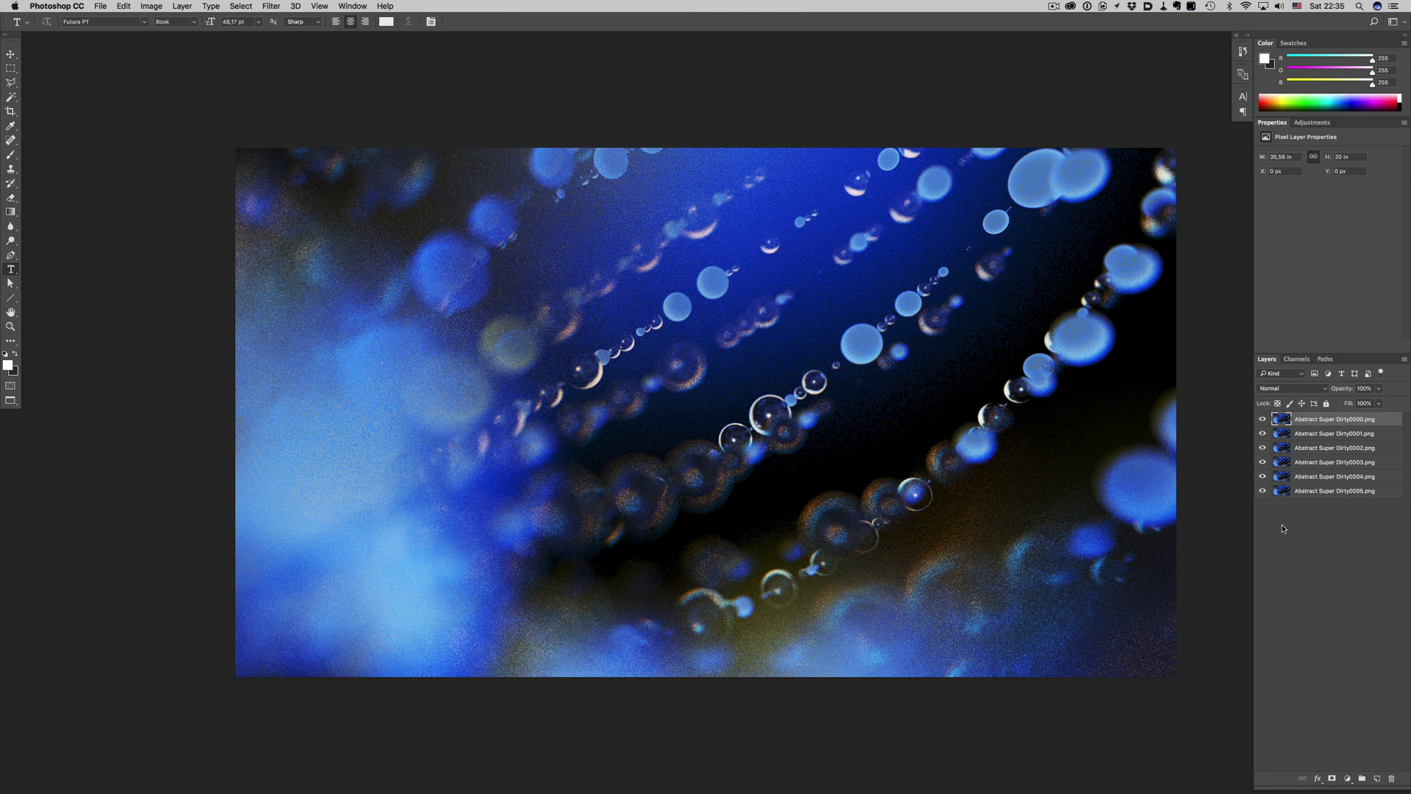
pyautogui.press('v')
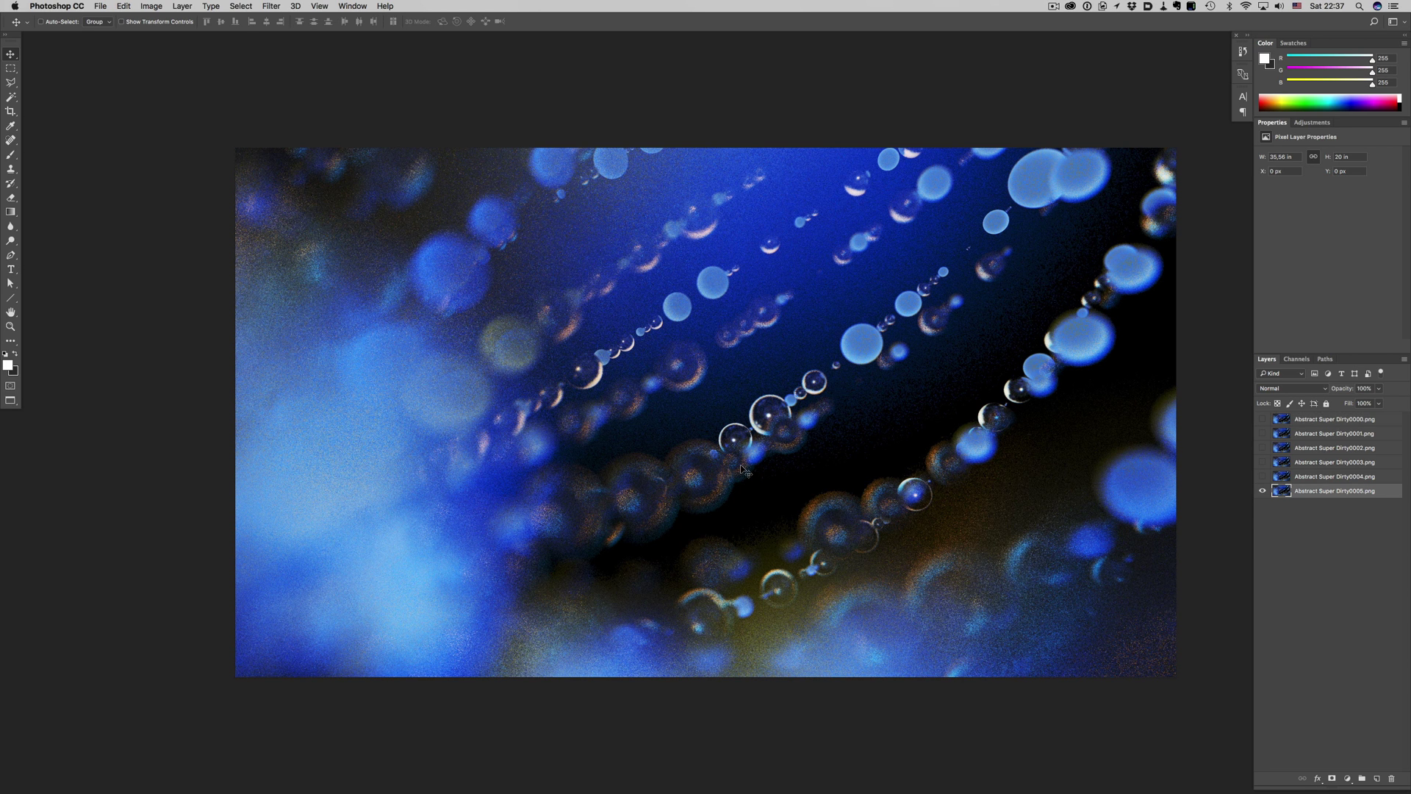
pyautogui.keyDown('super'); pyautogui.click(741, 468); pyautogui.keyUp('super')
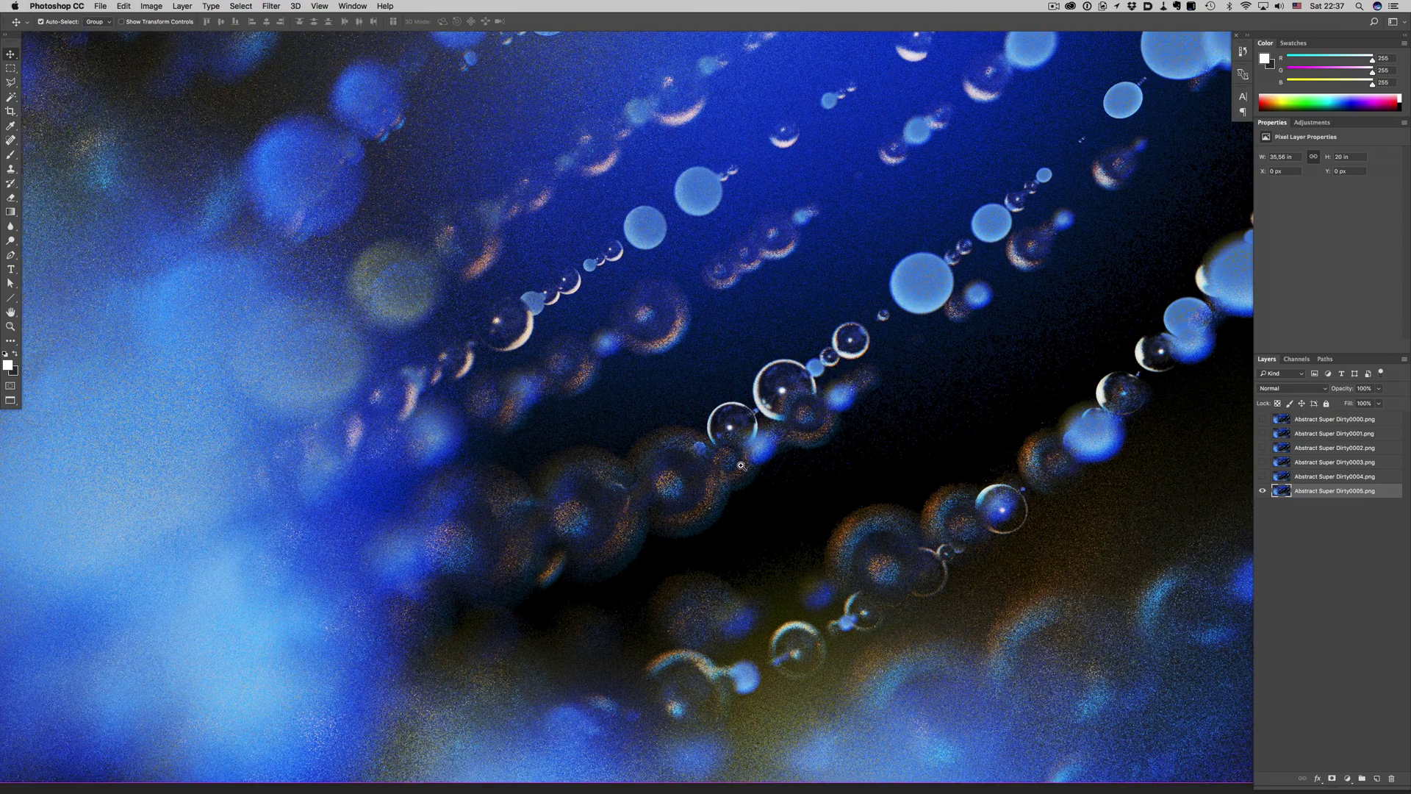
pyautogui.moveTo(740, 464); pyautogui.dragTo(765, 493)
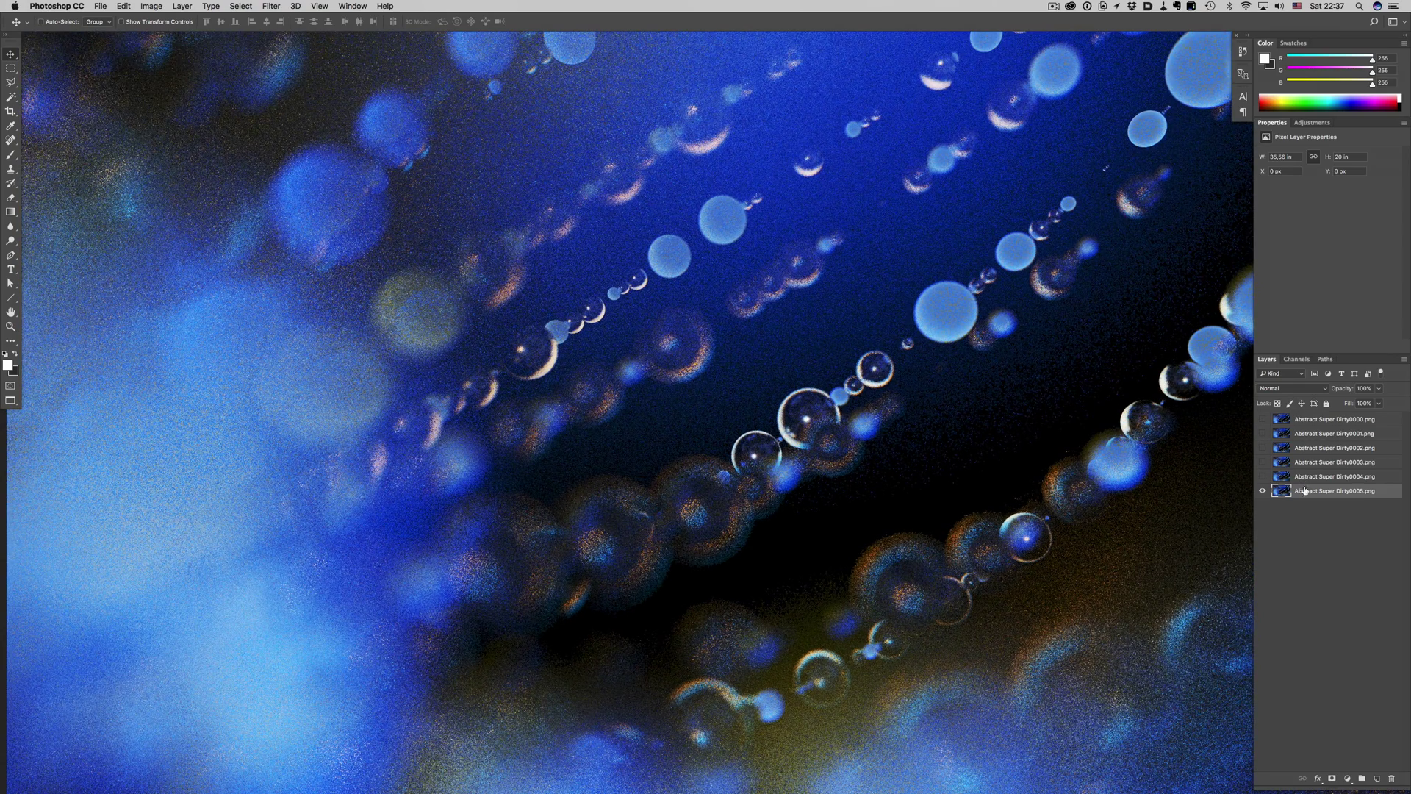
# Show layer Dirty0004 at 50% opacity and Dirty0003 at 33% opacity
pyautogui.click(1262, 476)
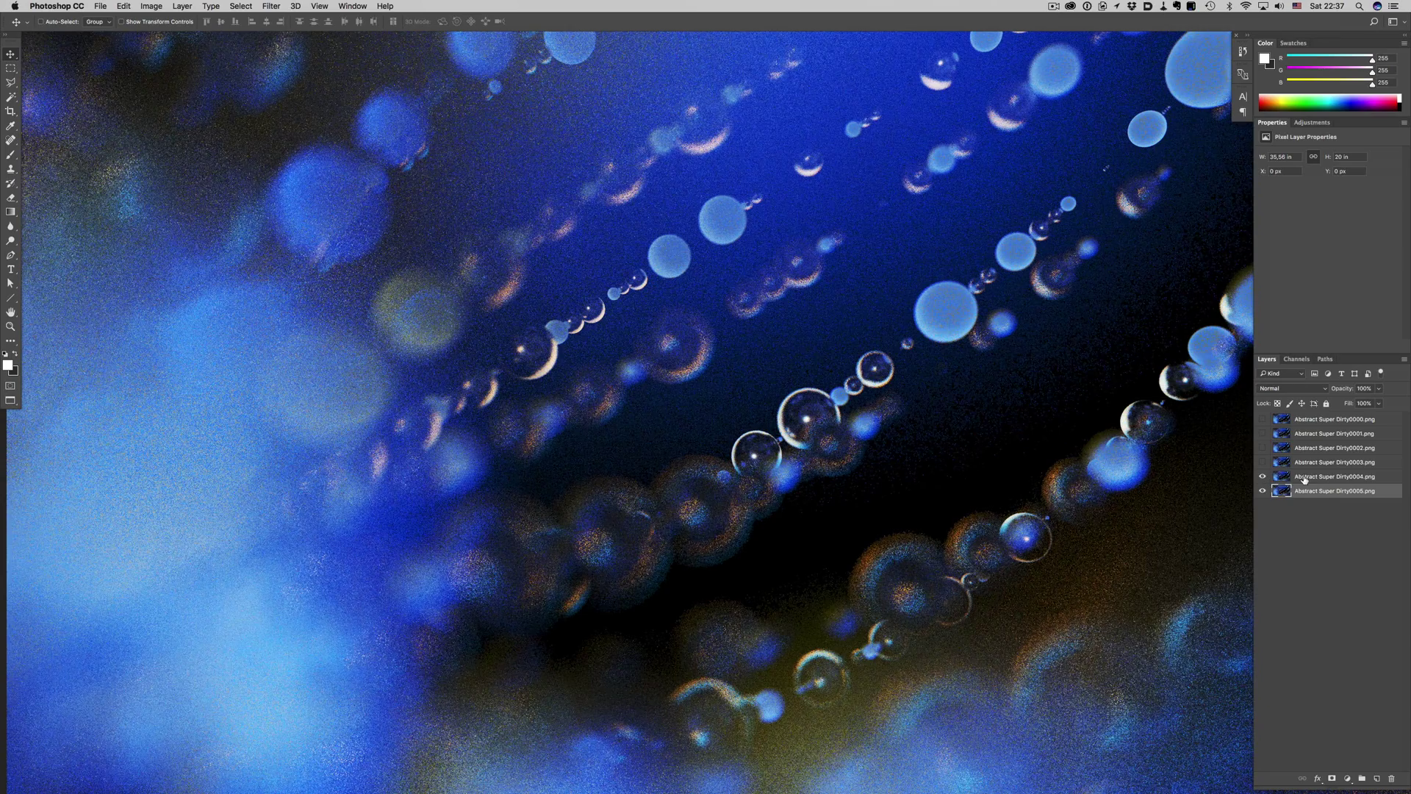
pyautogui.click(1308, 479)
pyautogui.click(1327, 388)
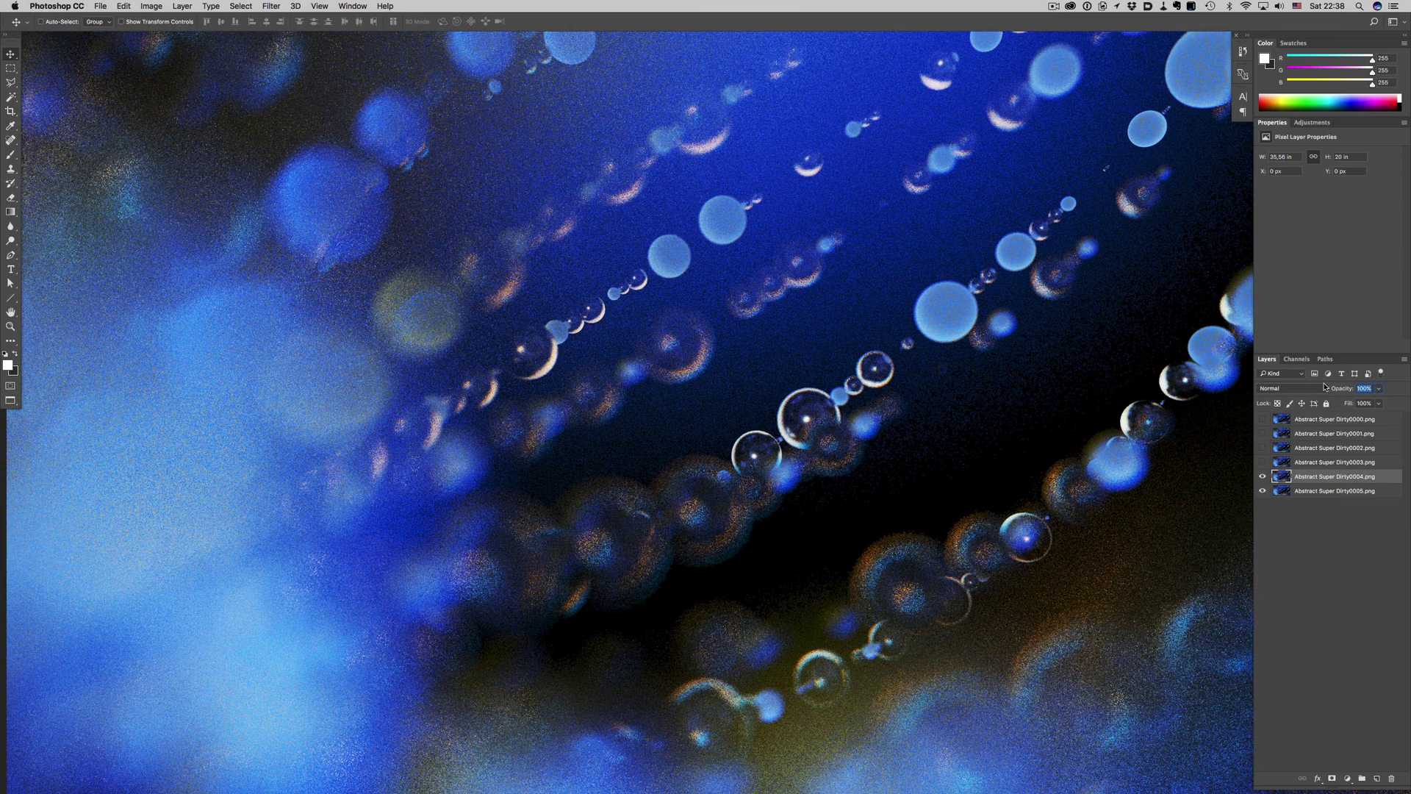
pyautogui.write('50')
pyautogui.click(1262, 461)
pyautogui.click(1323, 462)
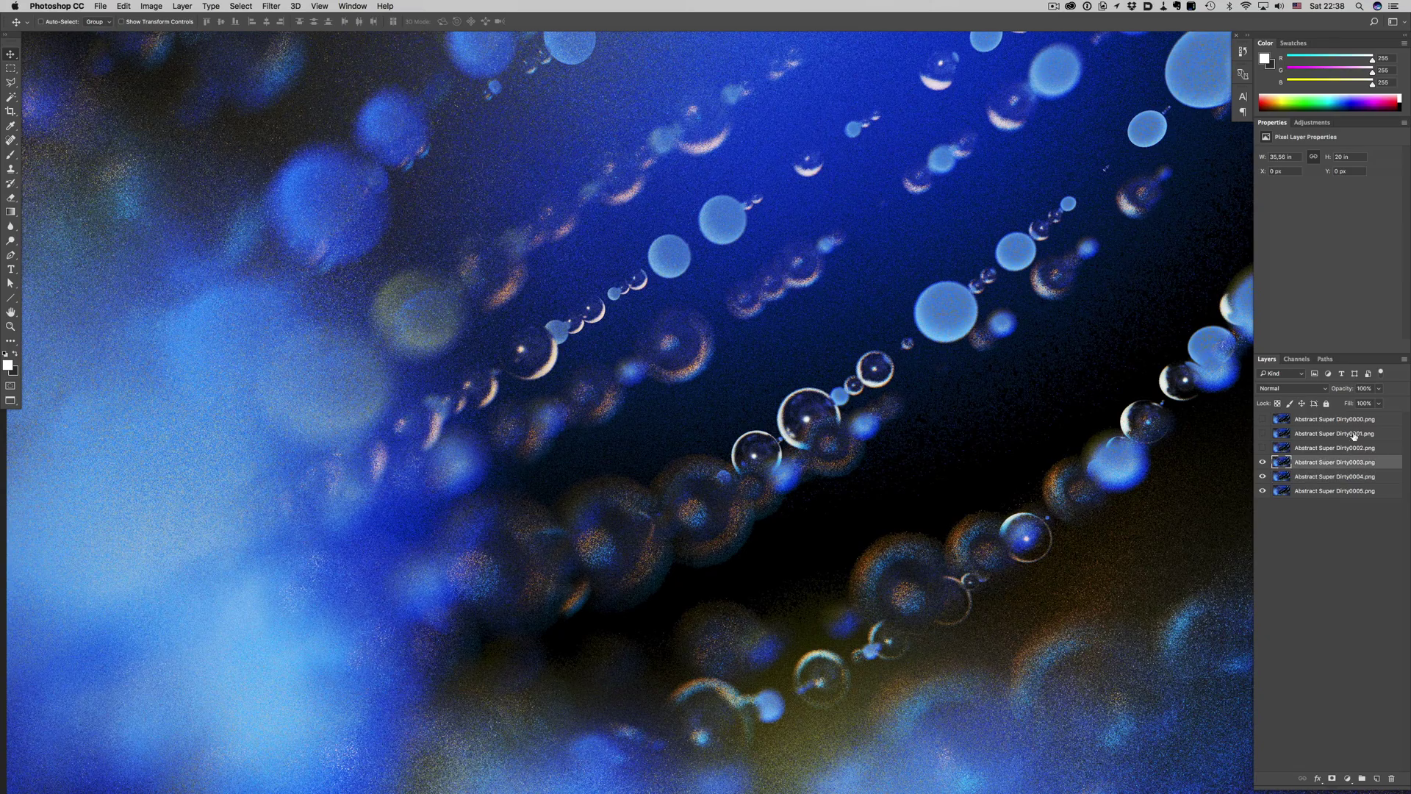
pyautogui.click(1371, 389)
pyautogui.write('33')
# Show layers Dirty0002, Dirty0001 and Dirty0000 at 25%, 20% and 17% opacity
pyautogui.click(1321, 448)
pyautogui.click(1263, 447)
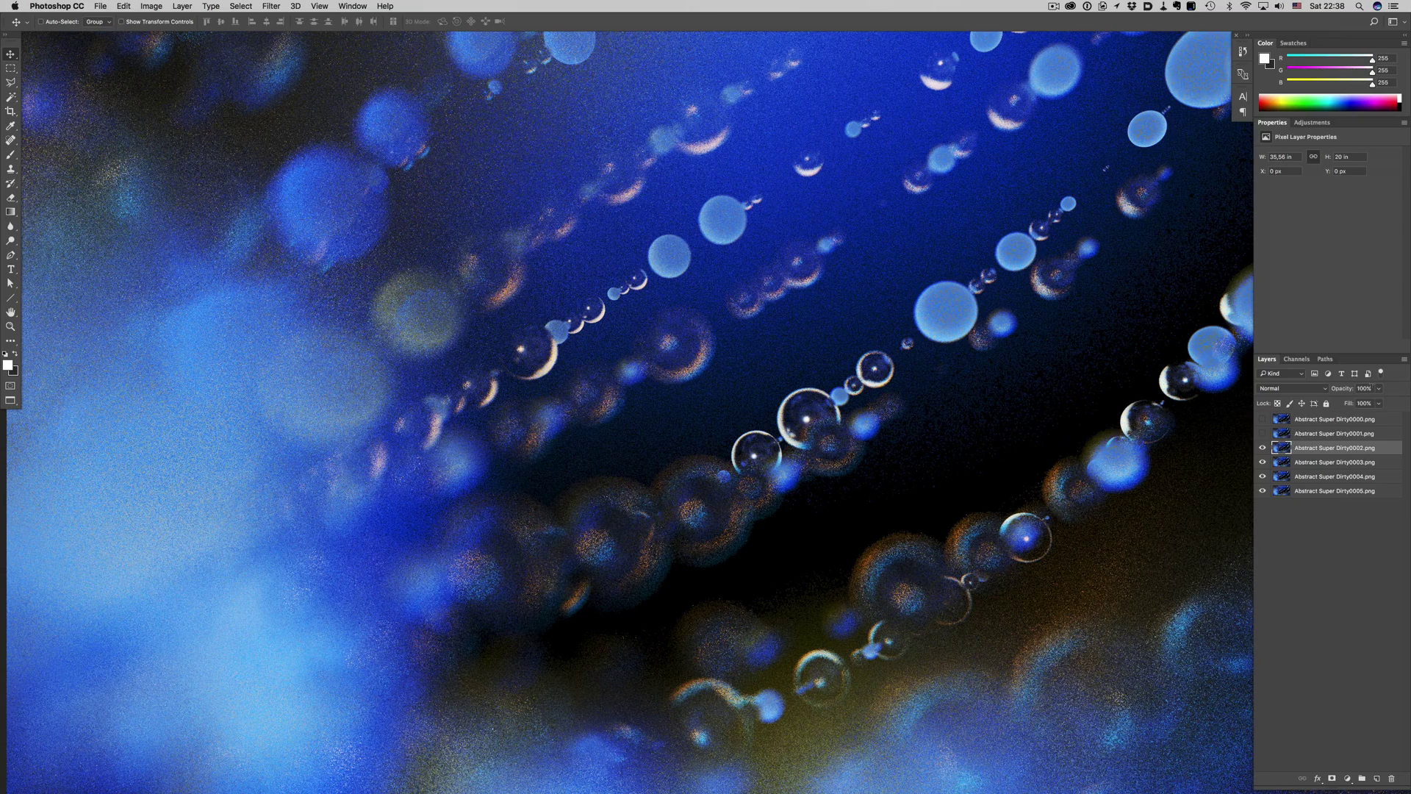
pyautogui.click(1366, 388)
pyautogui.write('25')
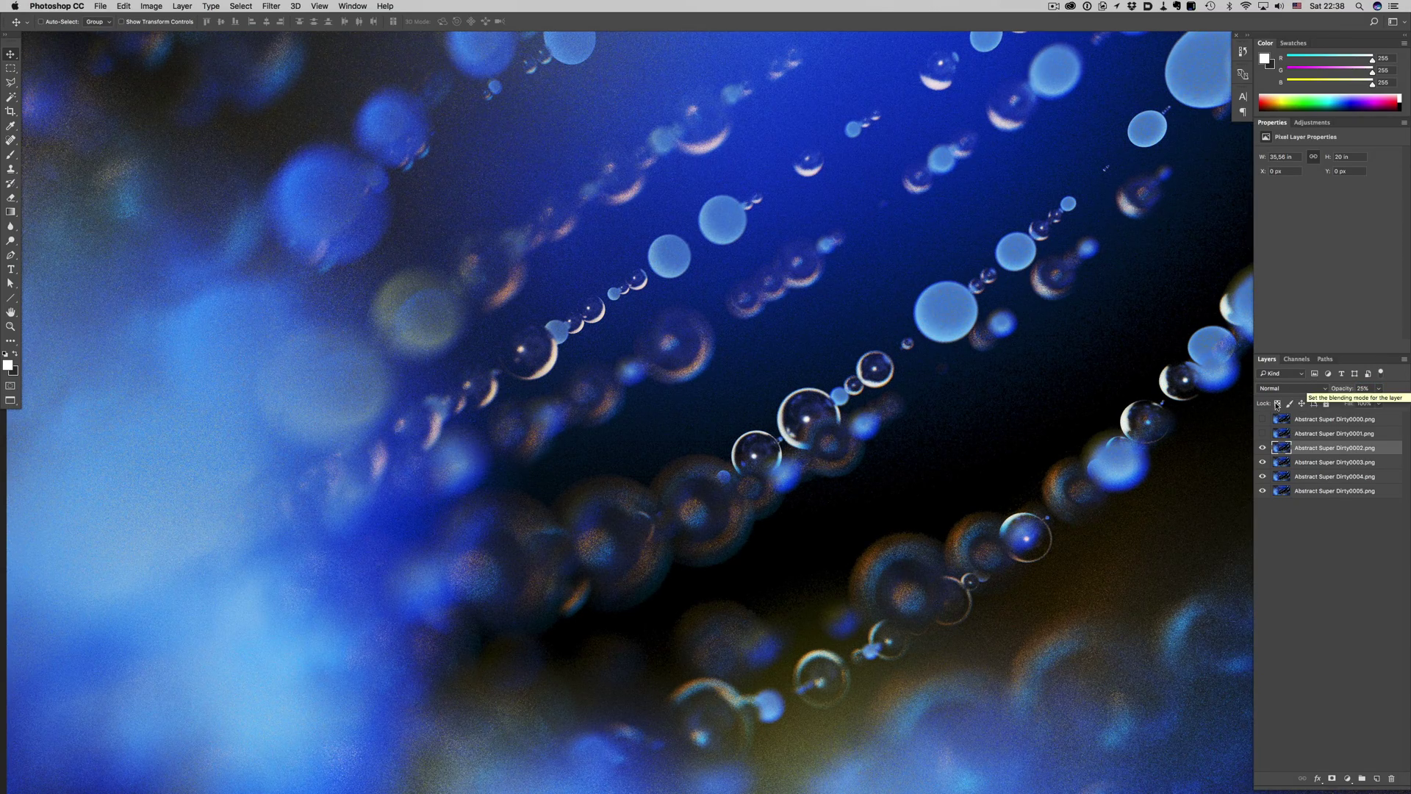
pyautogui.click(1263, 433)
pyautogui.click(1321, 434)
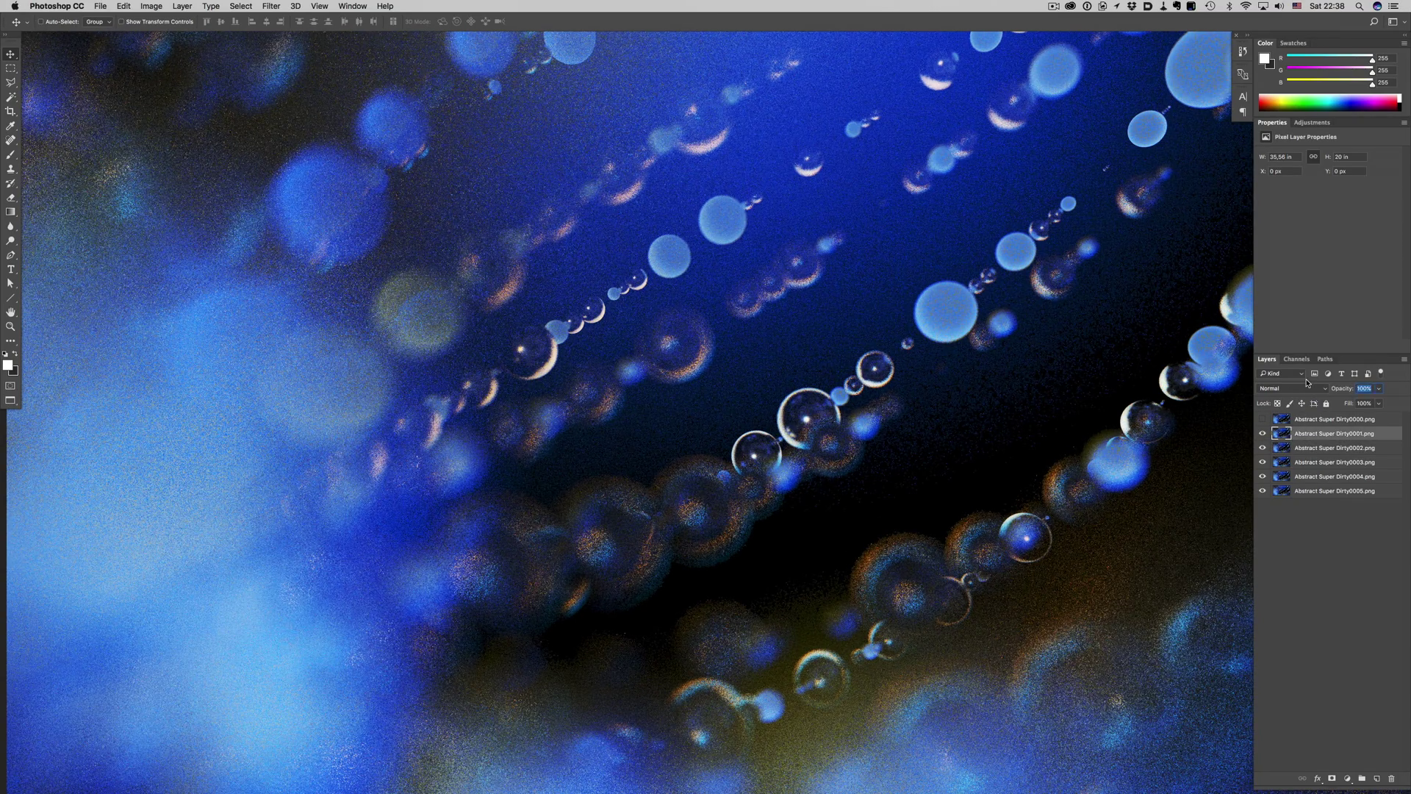
pyautogui.press('2')
pyautogui.click(1262, 418)
pyautogui.click(1323, 419)
pyautogui.click(1364, 388)
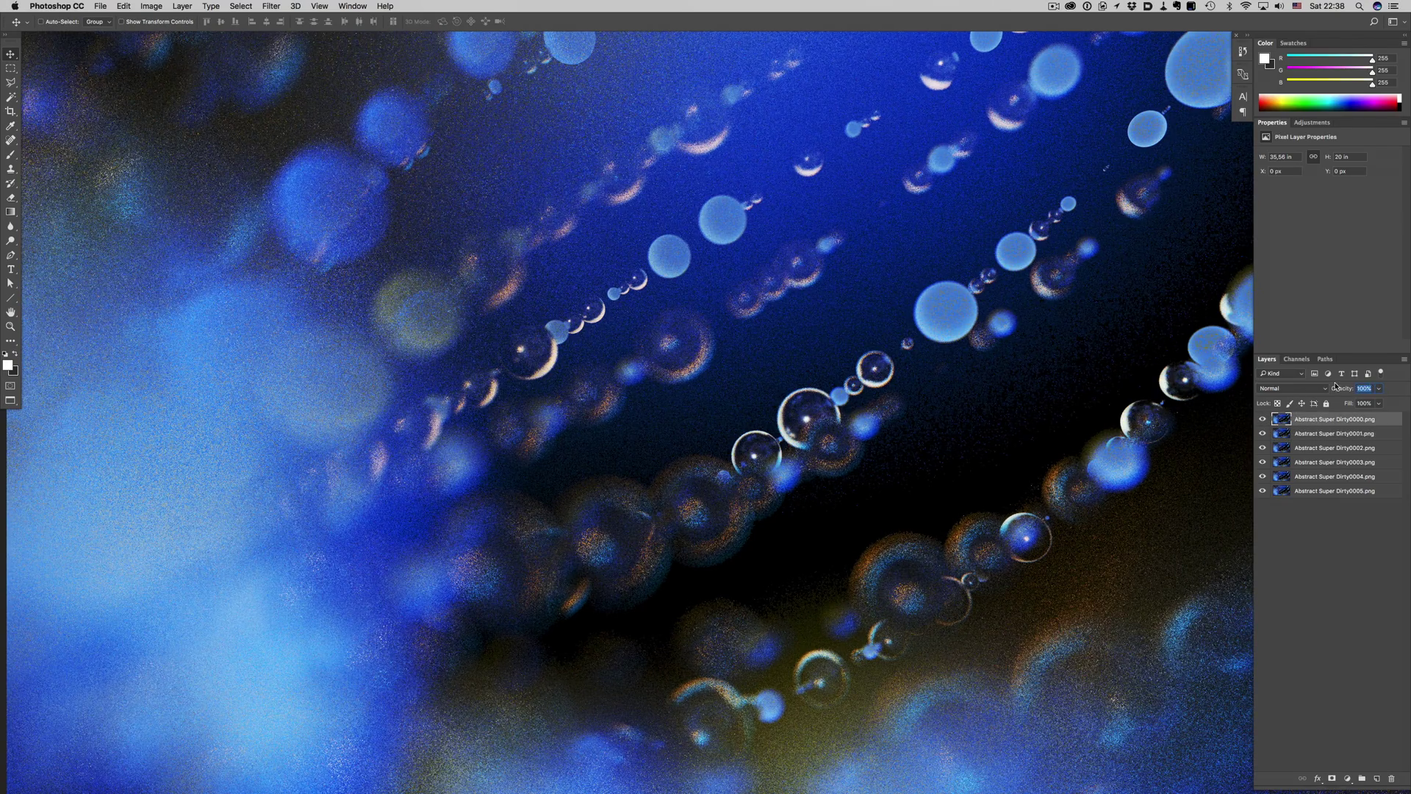
pyautogui.write('17')
pyautogui.click(1262, 476)
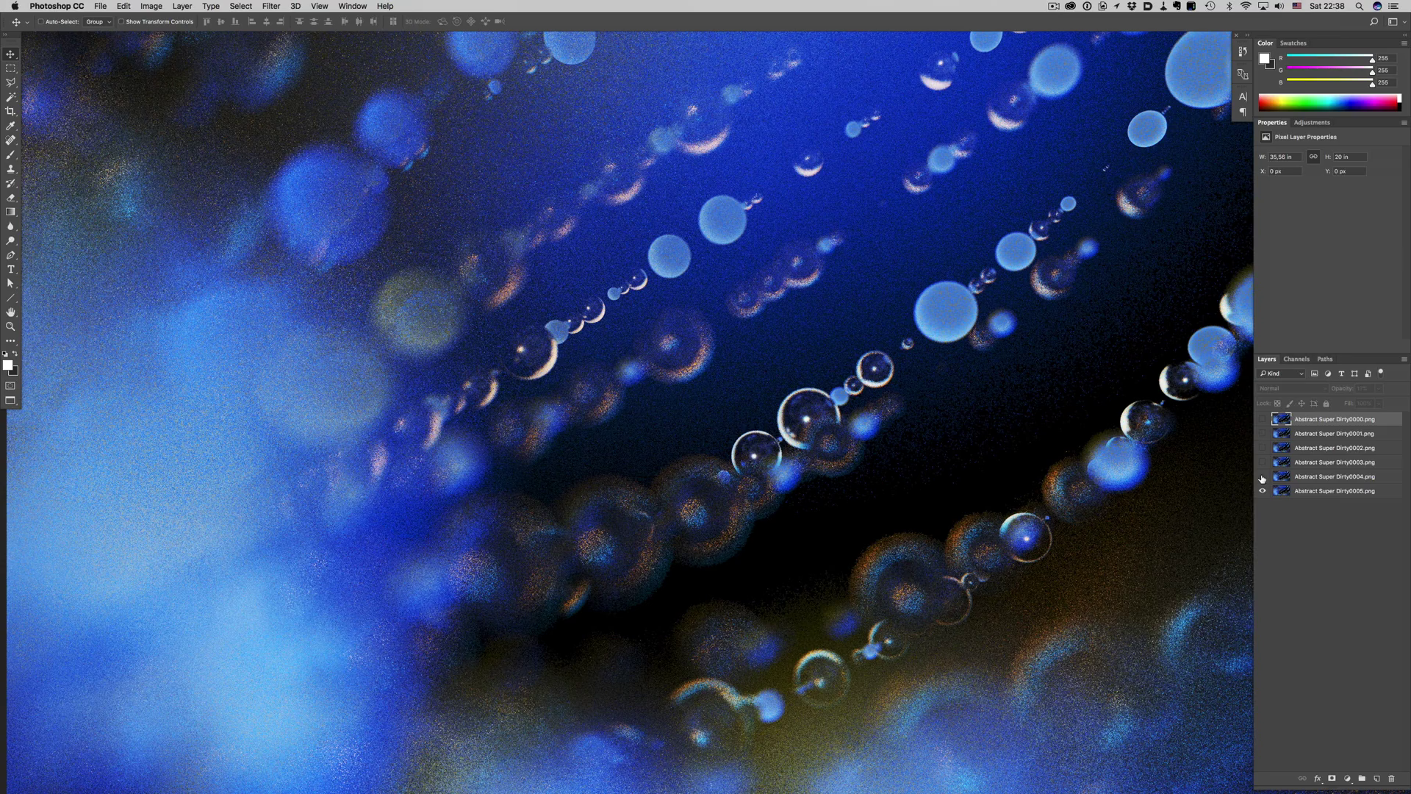
pyautogui.moveTo(1262, 479); pyautogui.dragTo(1262, 419)
pyautogui.scroll(5, 610, 319)
pyautogui.scroll(-10, 817, 544)
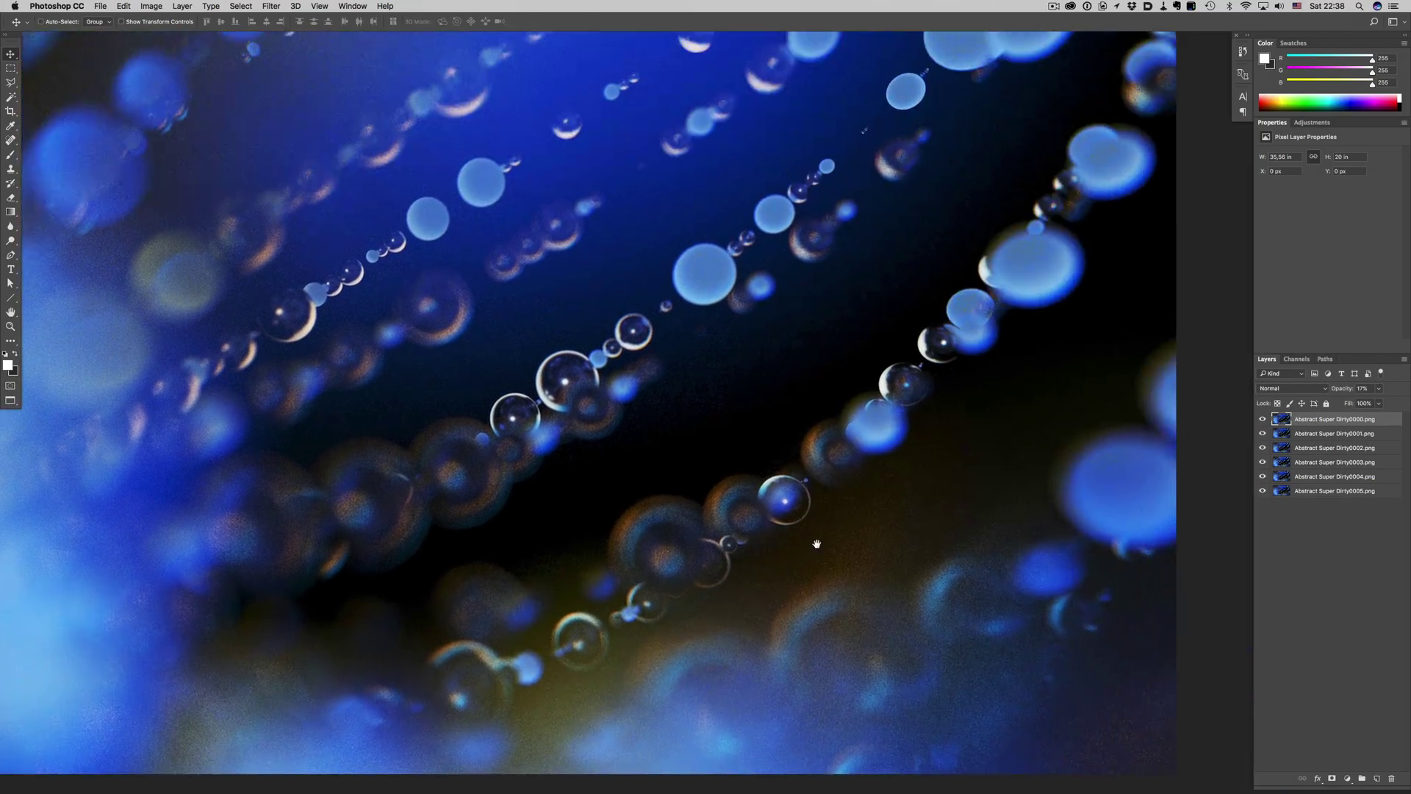
pyautogui.moveTo(1262, 420)
pyautogui.mouseDown()
pyautogui.moveTo(1262, 476)
pyautogui.moveTo(1261, 419)
pyautogui.mouseUp()
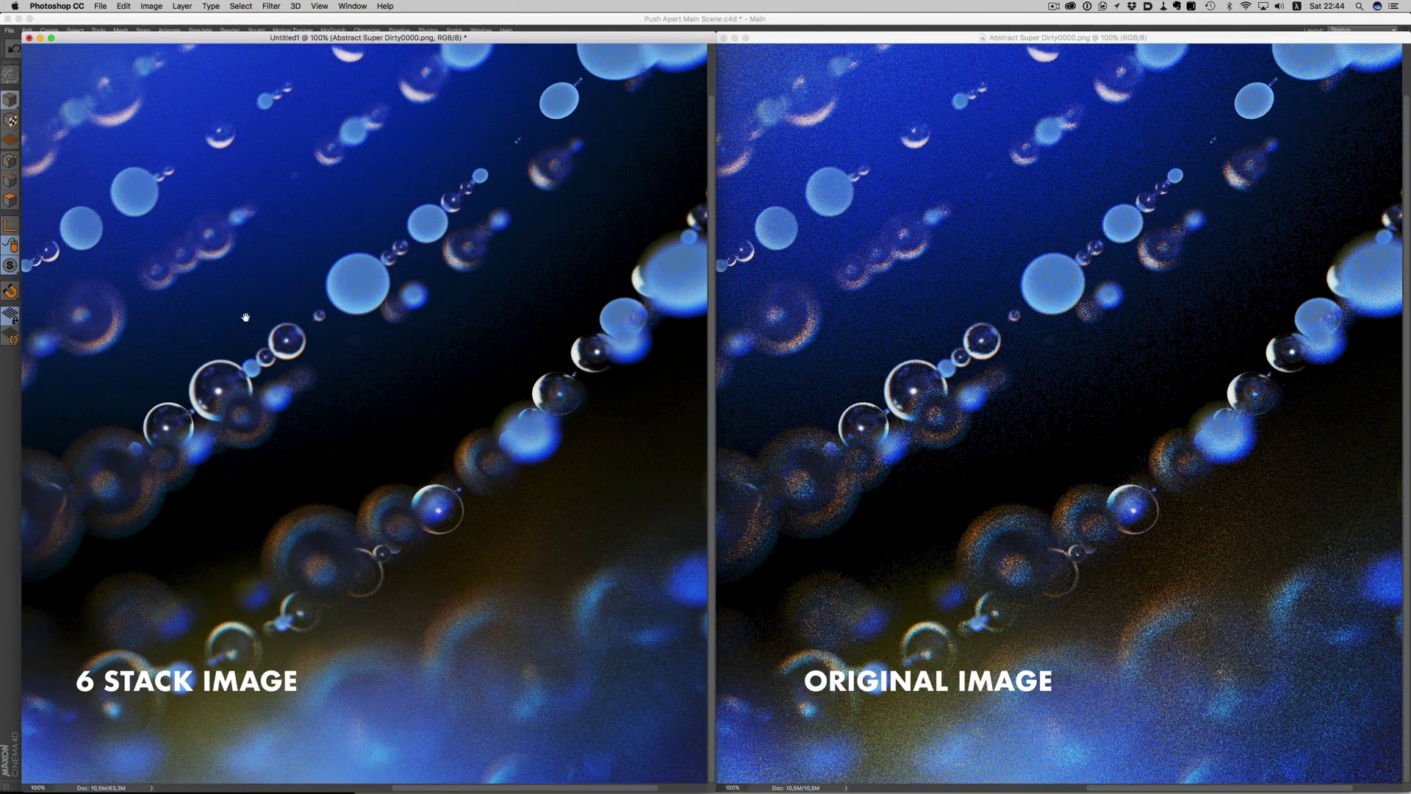
# Pan the 6-stack and original together across the bokeh to compare grain
pyautogui.moveTo(246, 318); pyautogui.dragTo(412, 313)
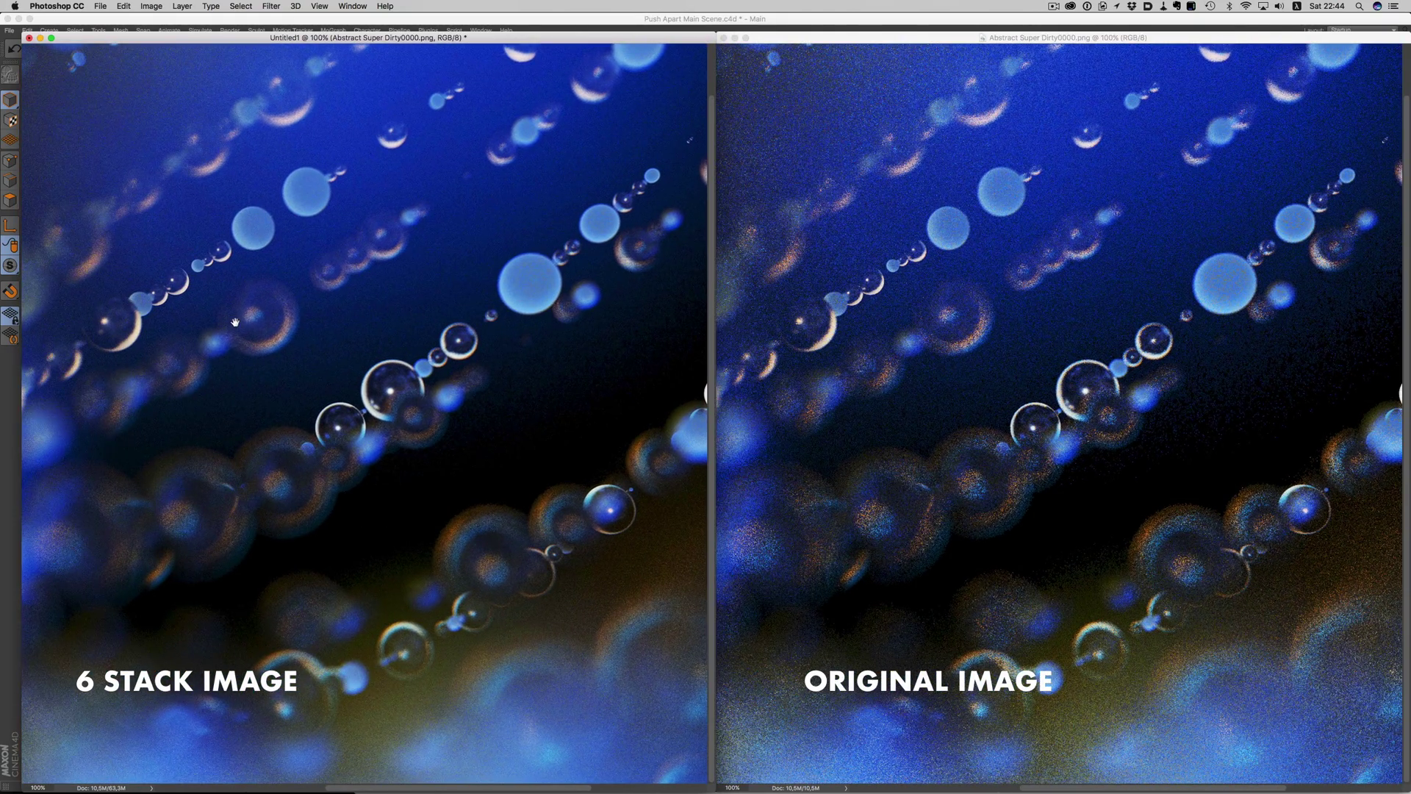
pyautogui.moveTo(235, 322); pyautogui.dragTo(497, 314)
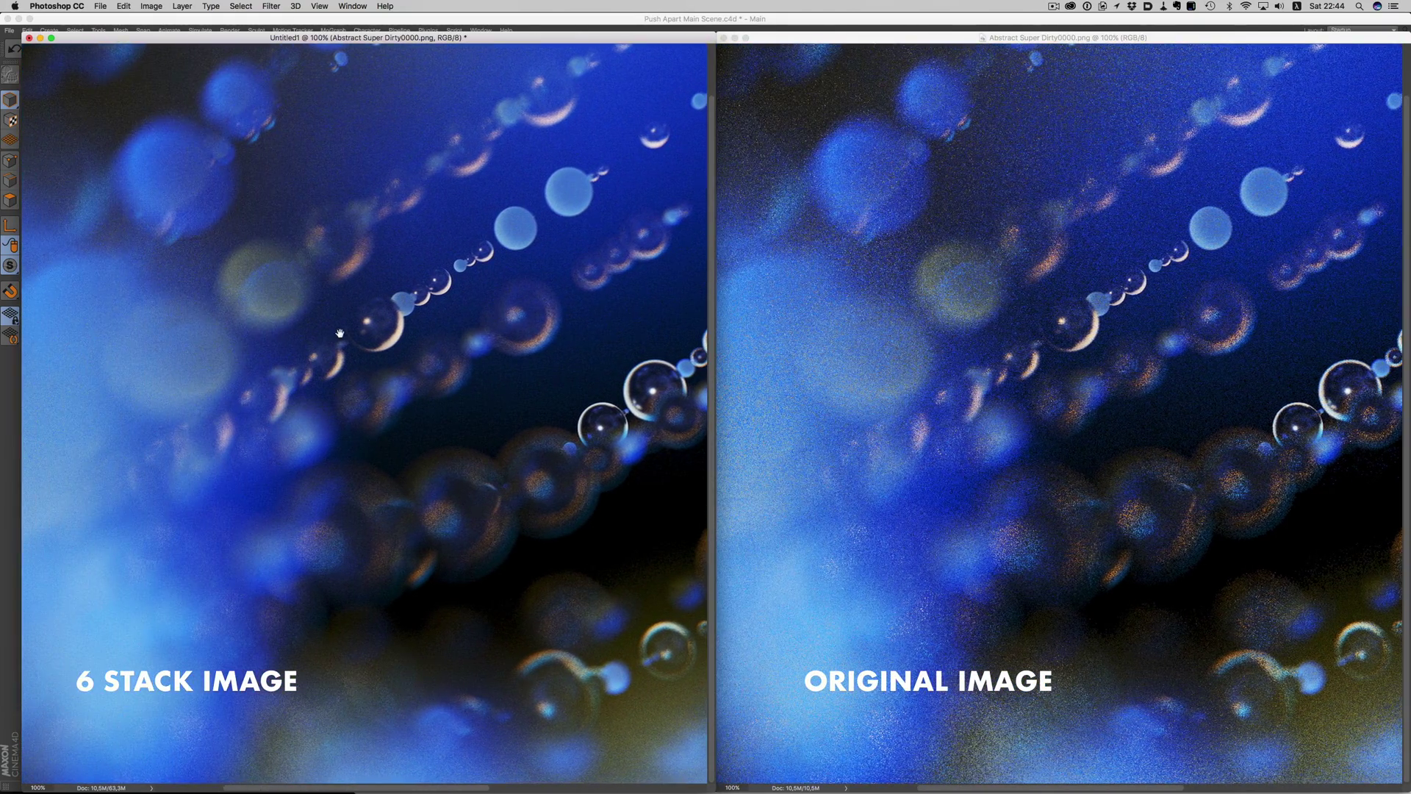
pyautogui.moveTo(339, 333); pyautogui.dragTo(486, 317)
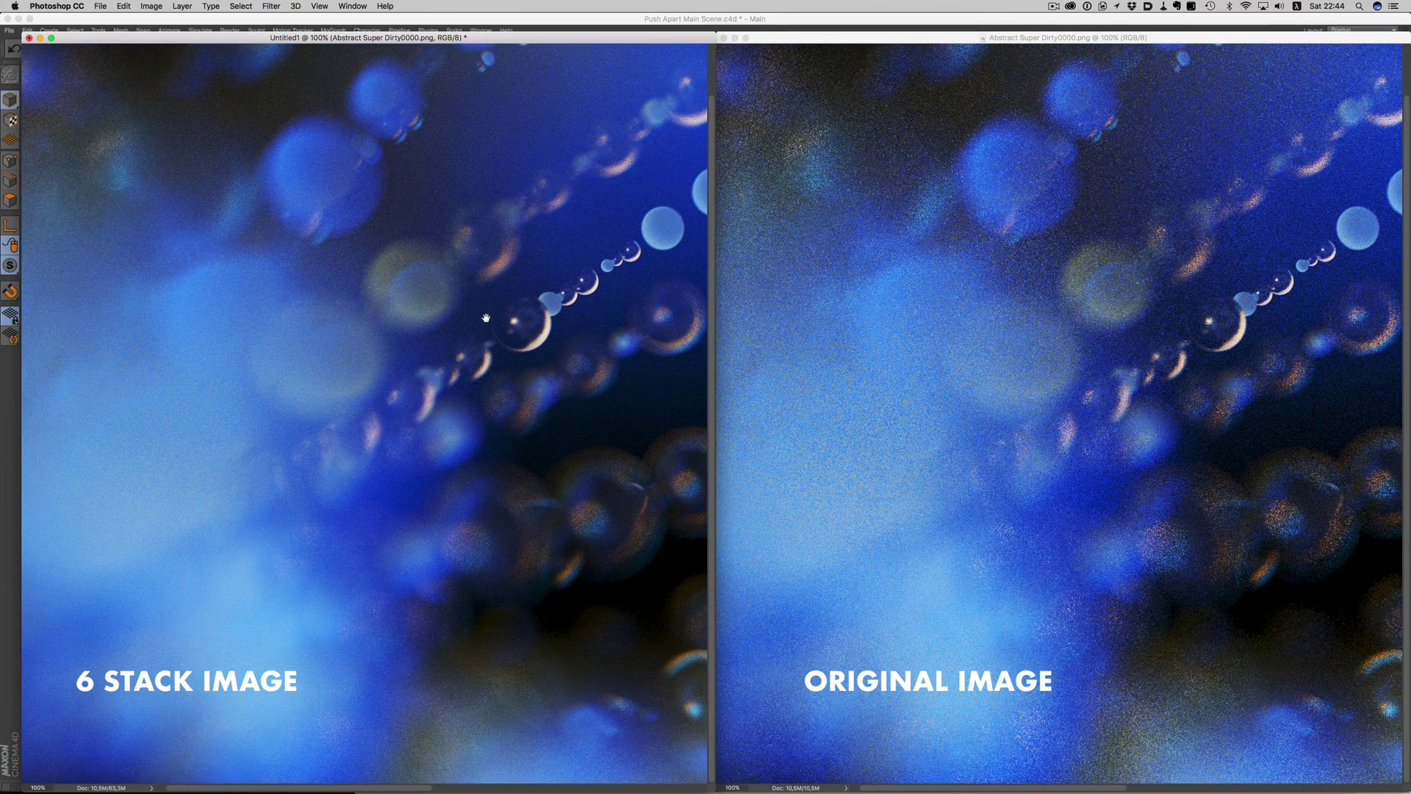
pyautogui.moveTo(488, 208); pyautogui.dragTo(153, 449)
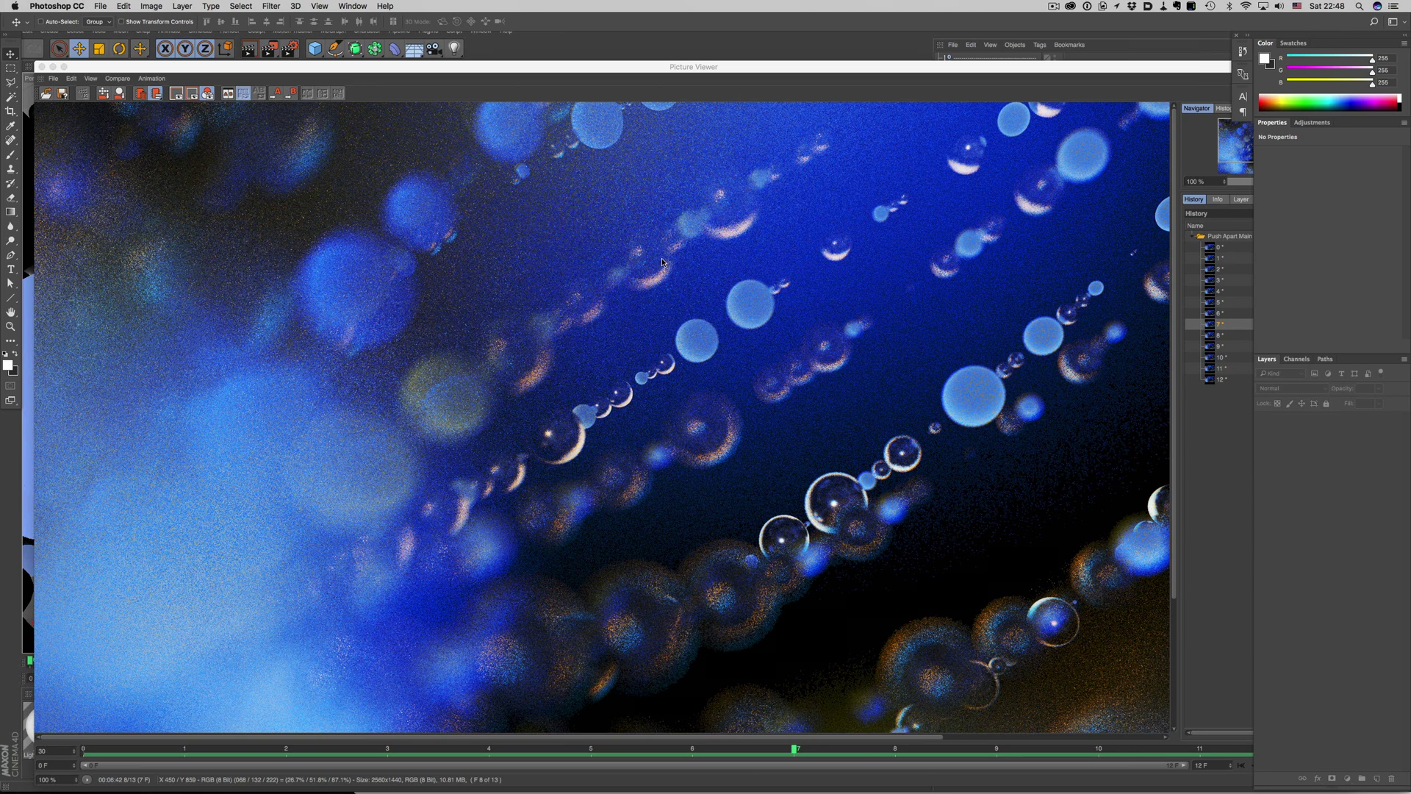
# Open File > Scripts > Statistics and keep Mean as the stack mode
pyautogui.click(102, 5)
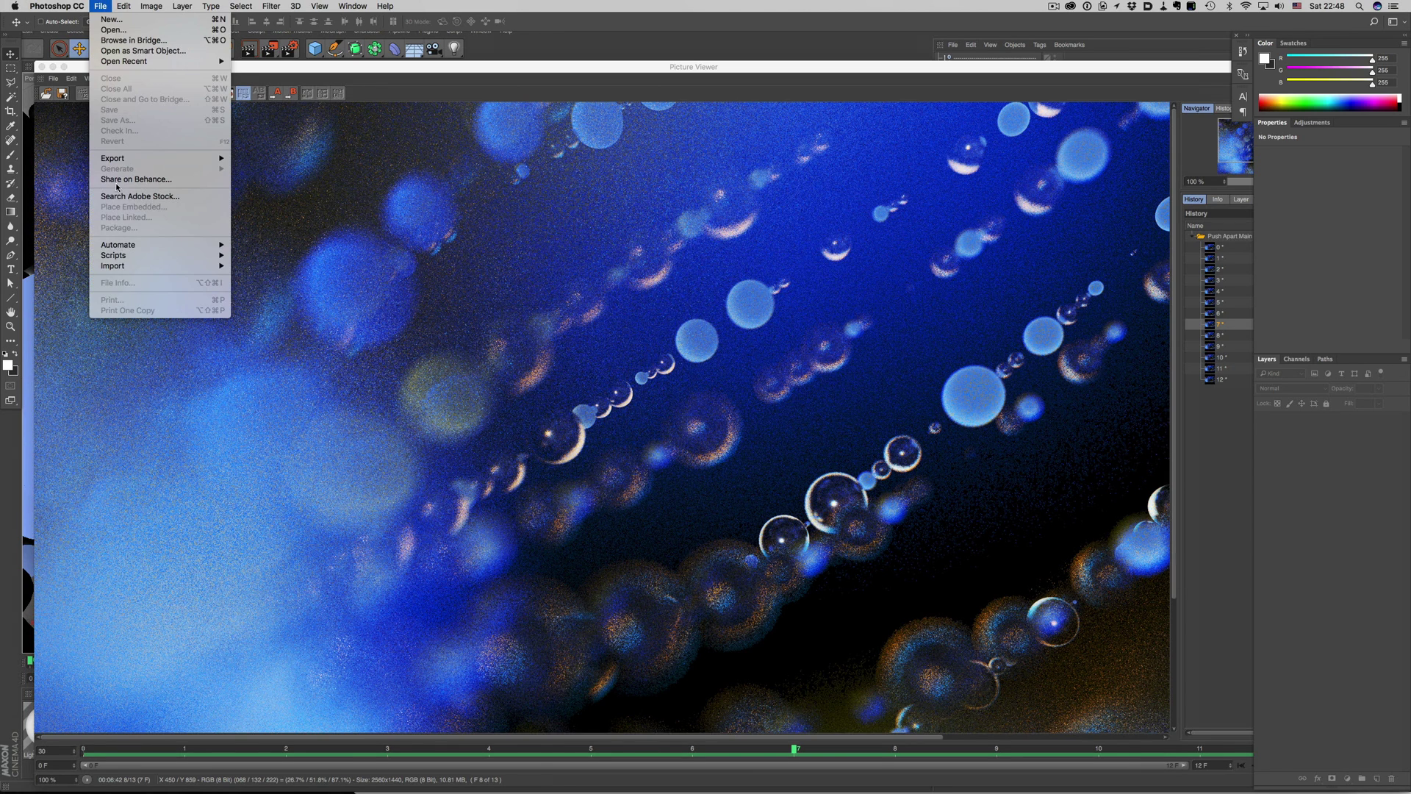
pyautogui.moveTo(162, 265)
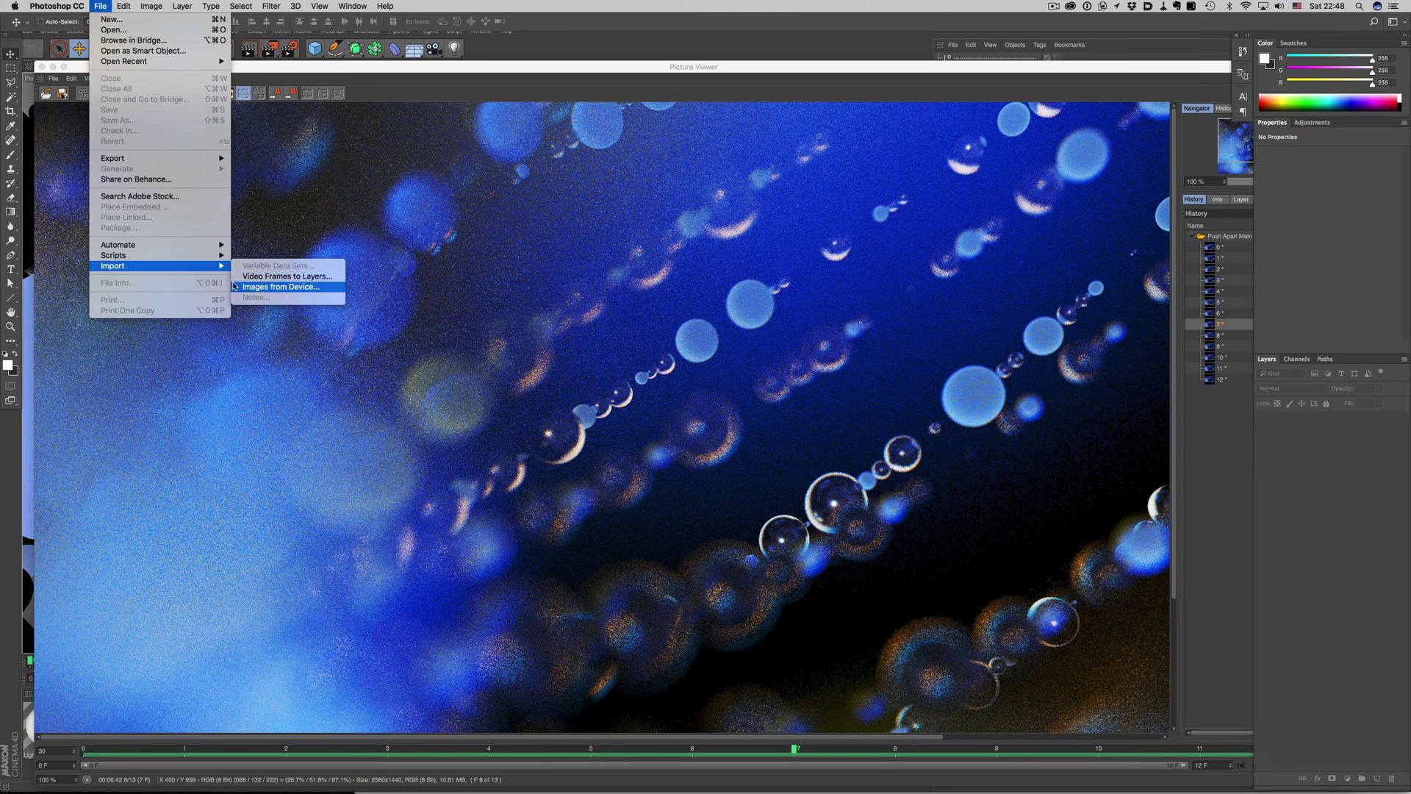
pyautogui.click(272, 354)
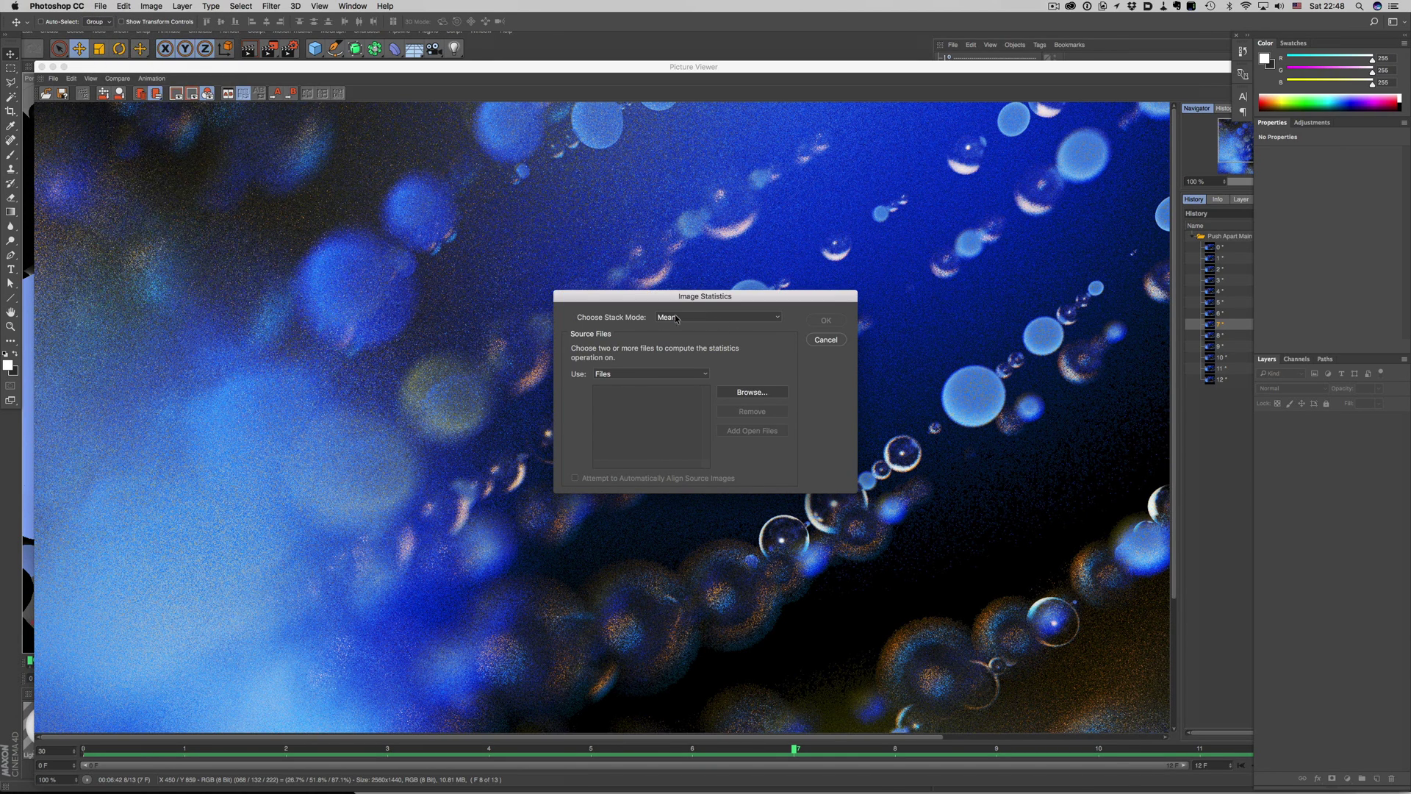
pyautogui.click(720, 319)
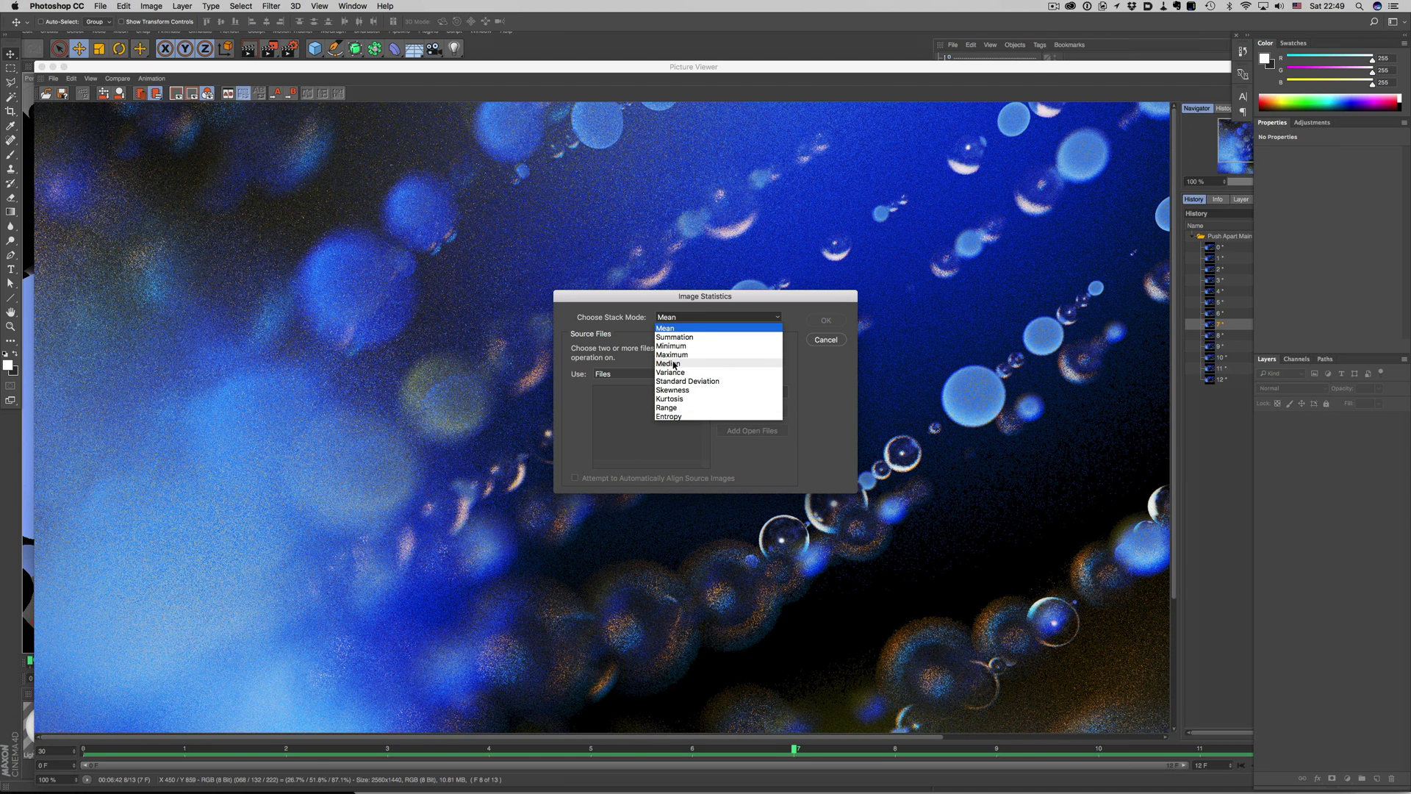
pyautogui.click(637, 324)
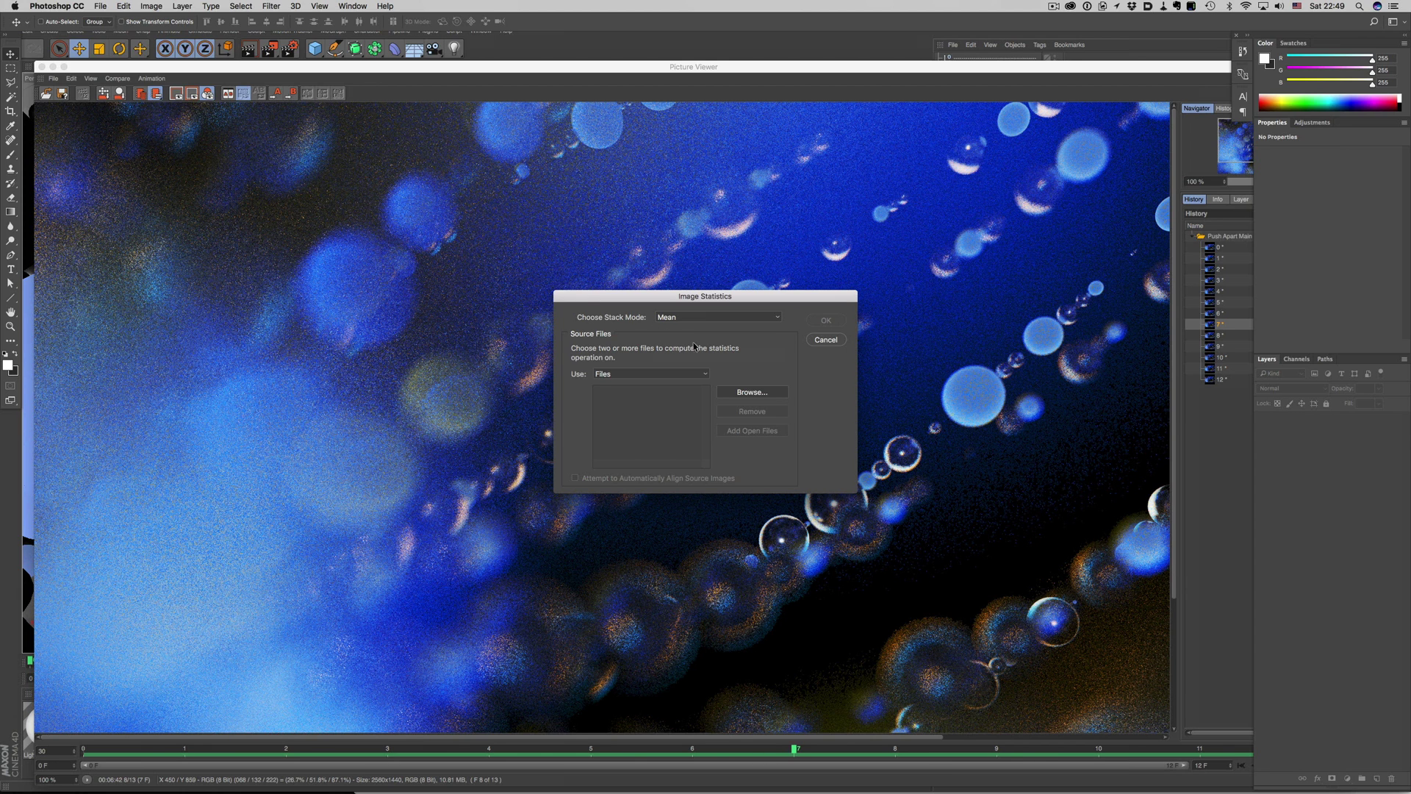
# Add all 15 renders from the Renders folder as sources and run the Mean stack
pyautogui.click(755, 392)
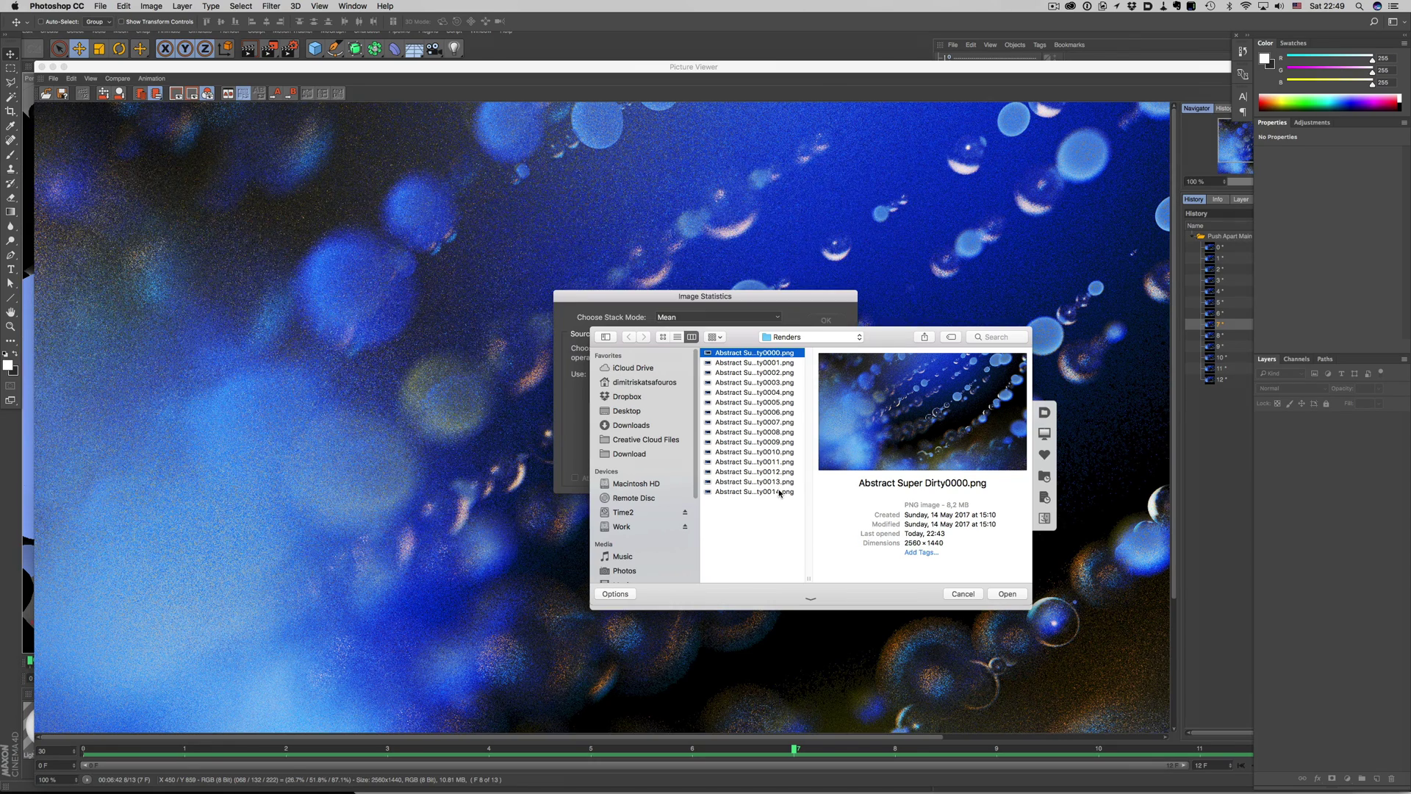
pyautogui.press('super+a')
pyautogui.click(1018, 593)
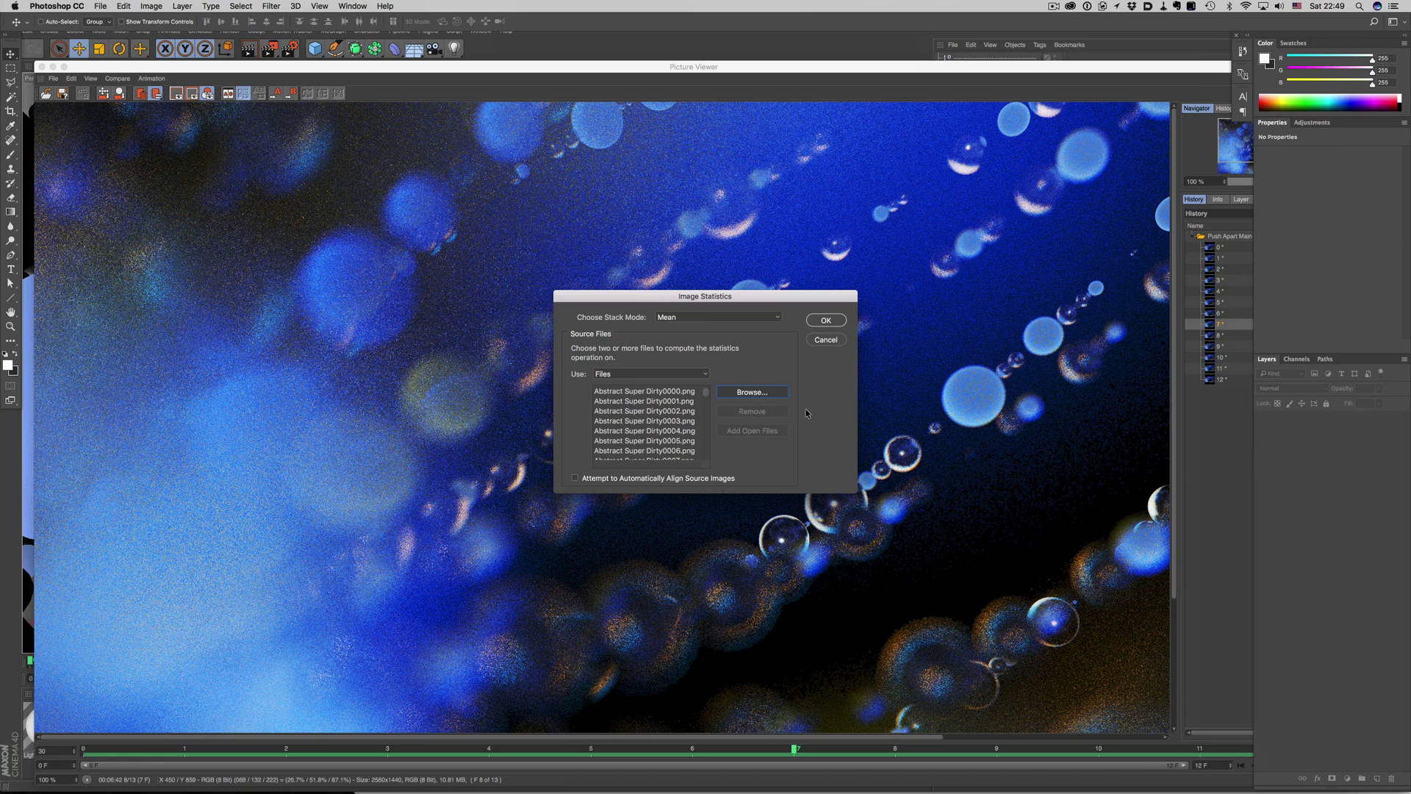
pyautogui.click(823, 320)
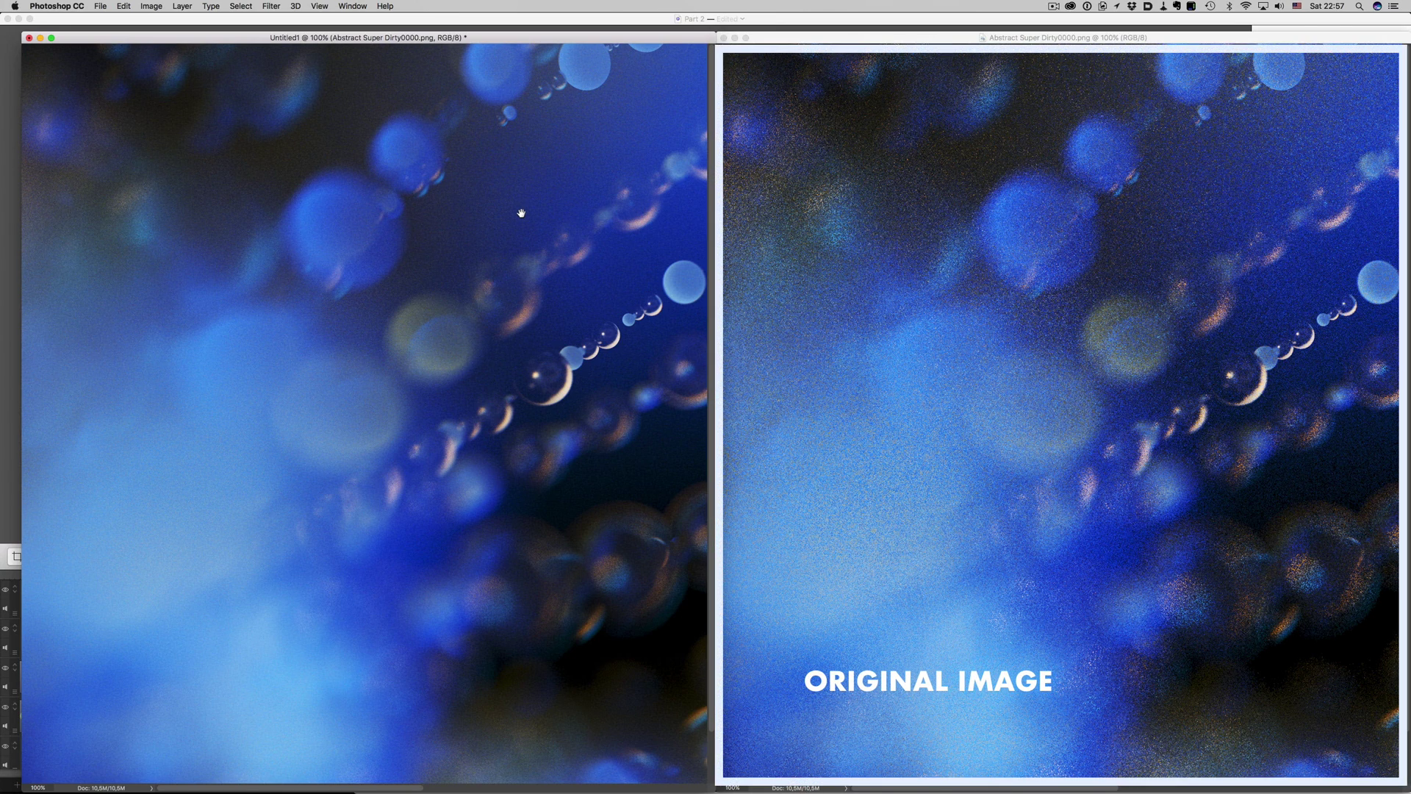
# Pan the 15-render average and the clean 30m32s render together across the bubbles
pyautogui.moveTo(527, 205); pyautogui.dragTo(346, 226)
pyautogui.moveTo(551, 211); pyautogui.dragTo(293, 205)
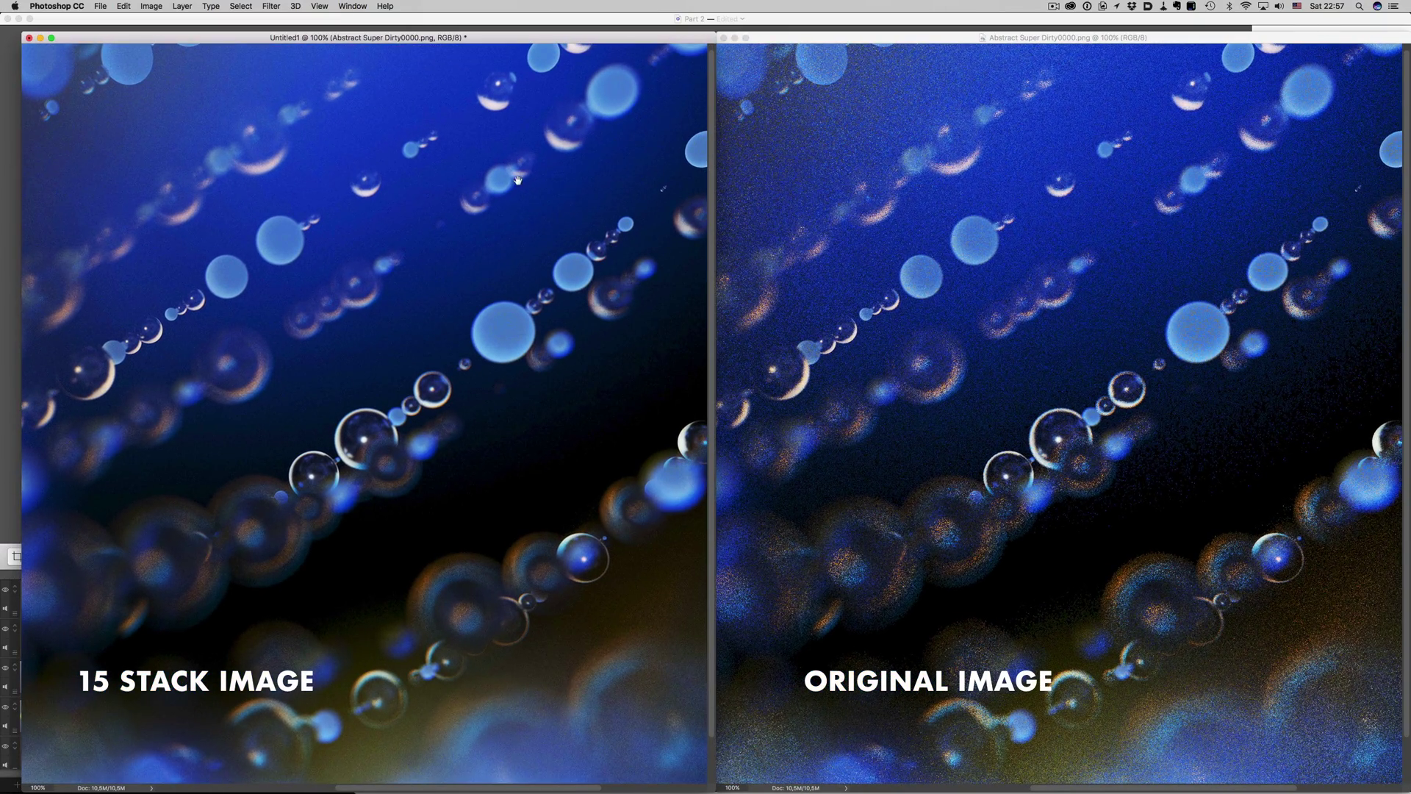
pyautogui.moveTo(518, 180); pyautogui.dragTo(229, 198)
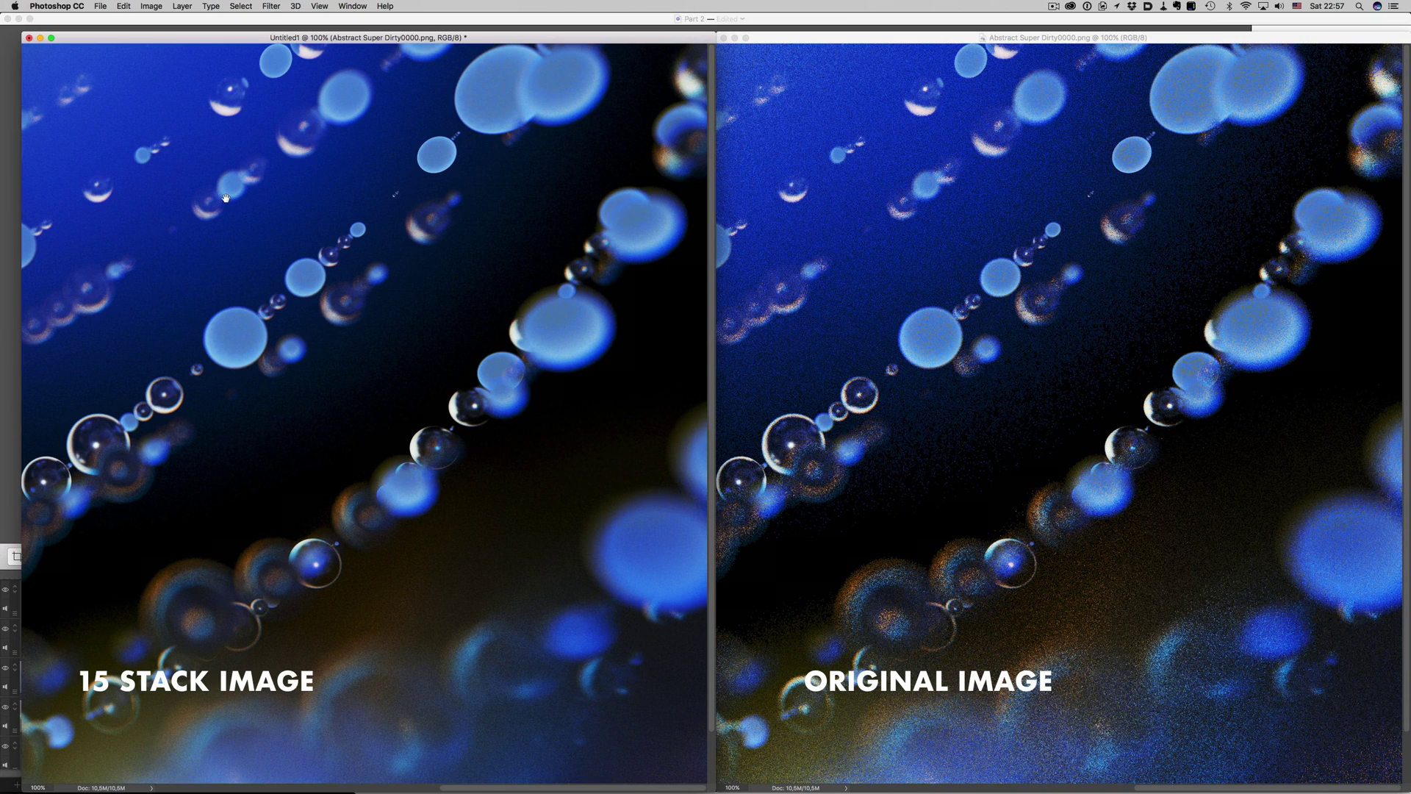
pyautogui.moveTo(349, 251); pyautogui.dragTo(346, 197)
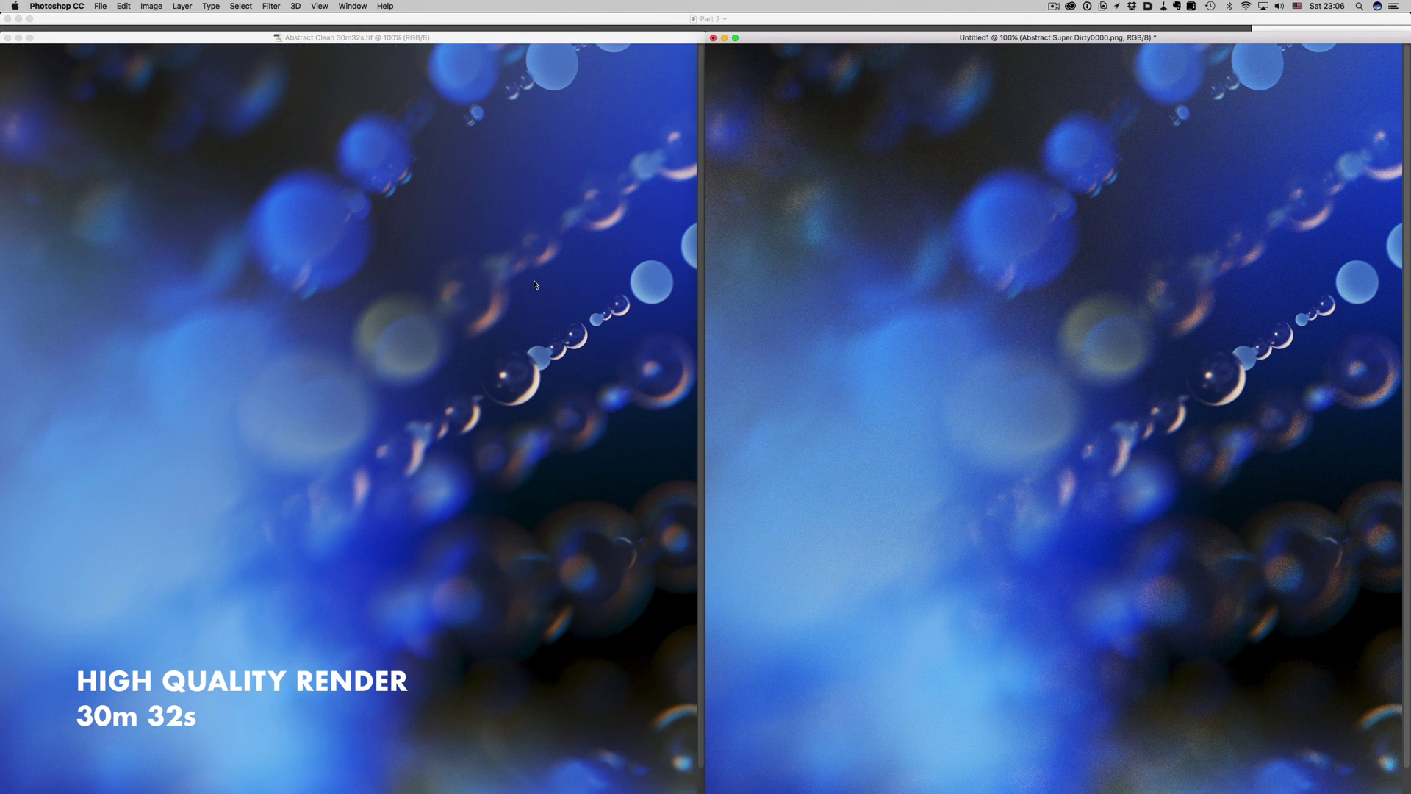
# Pan both images along more bubble strands, then activate Untitled1 and open the Filter menu
pyautogui.click(532, 282)
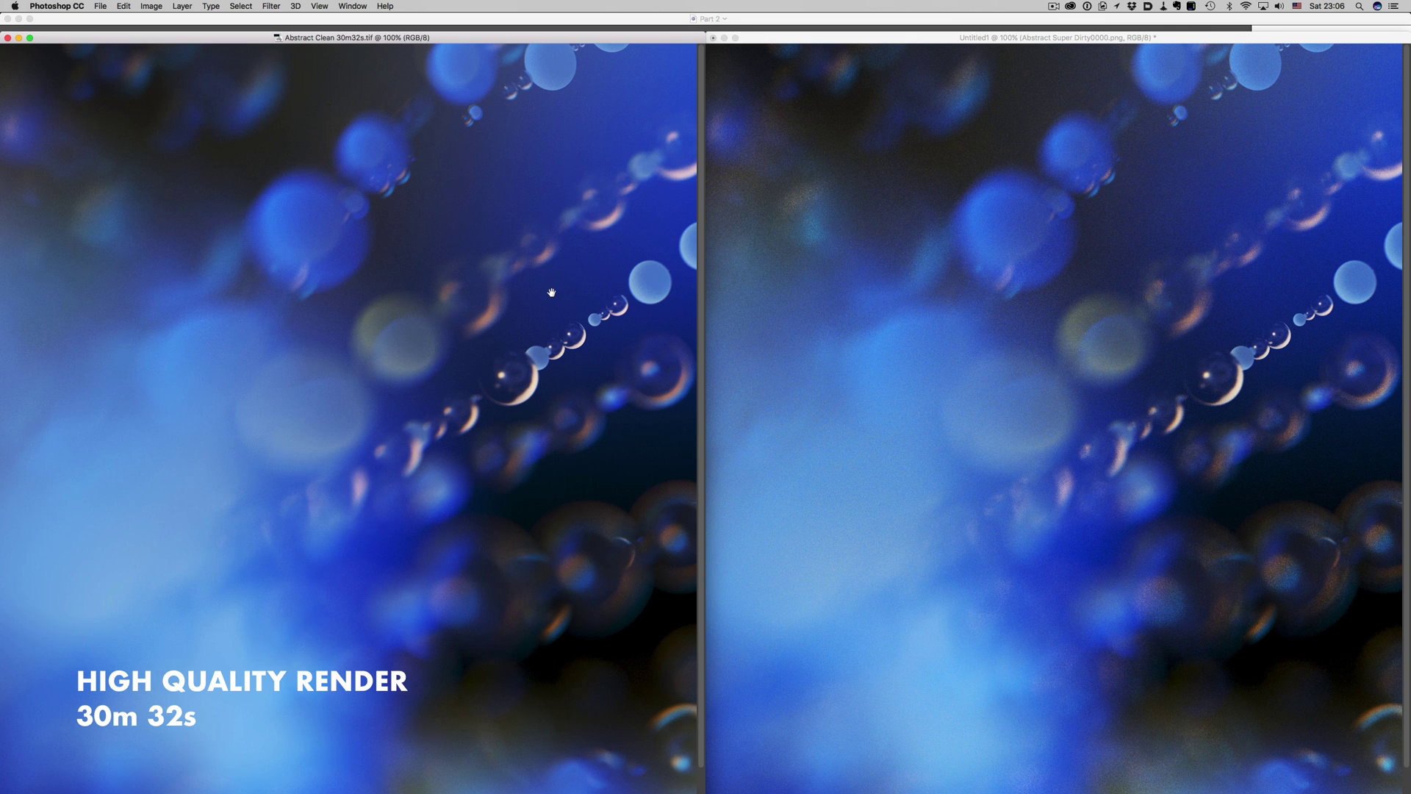
pyautogui.moveTo(551, 289); pyautogui.dragTo(424, 277)
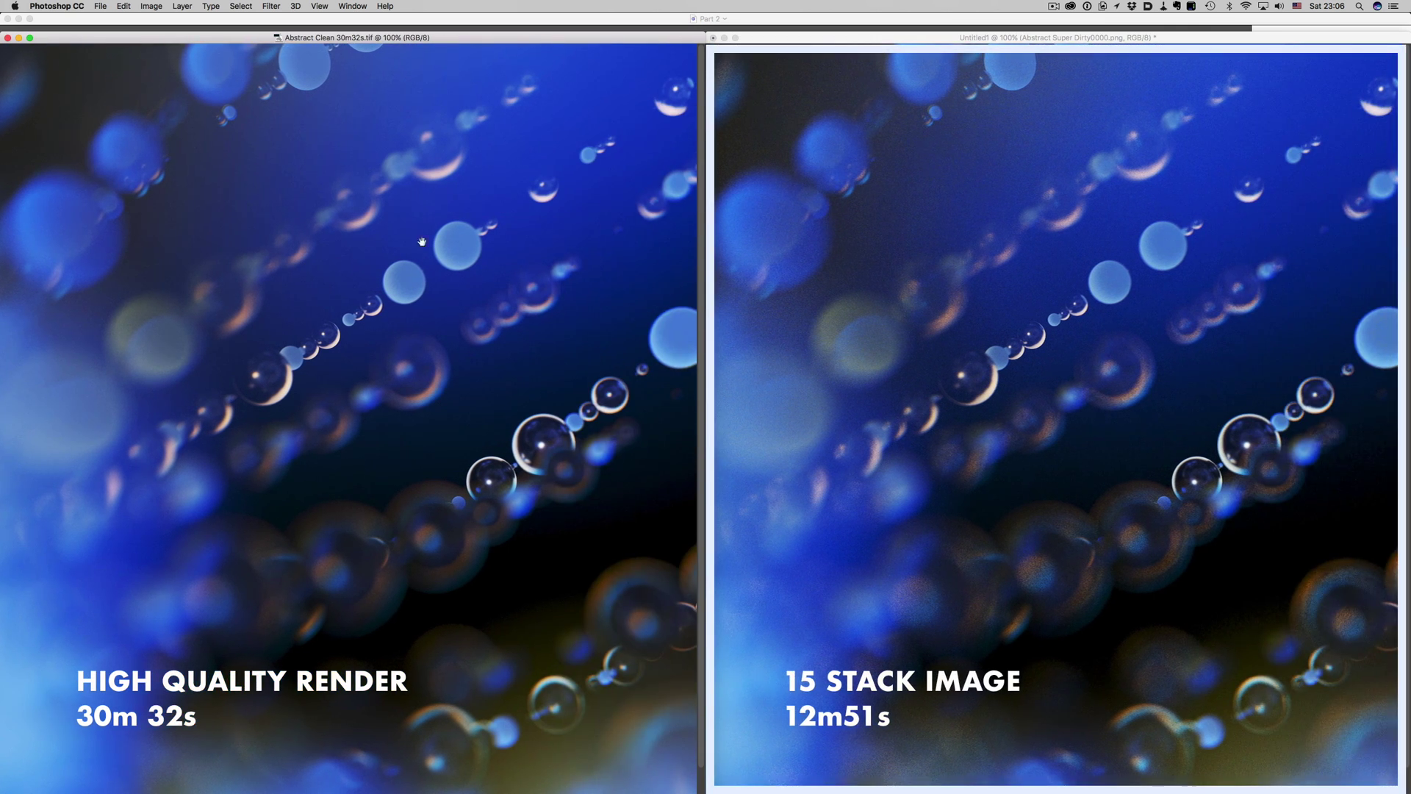
pyautogui.moveTo(551, 222); pyautogui.dragTo(361, 236)
pyautogui.moveTo(457, 236); pyautogui.dragTo(308, 247)
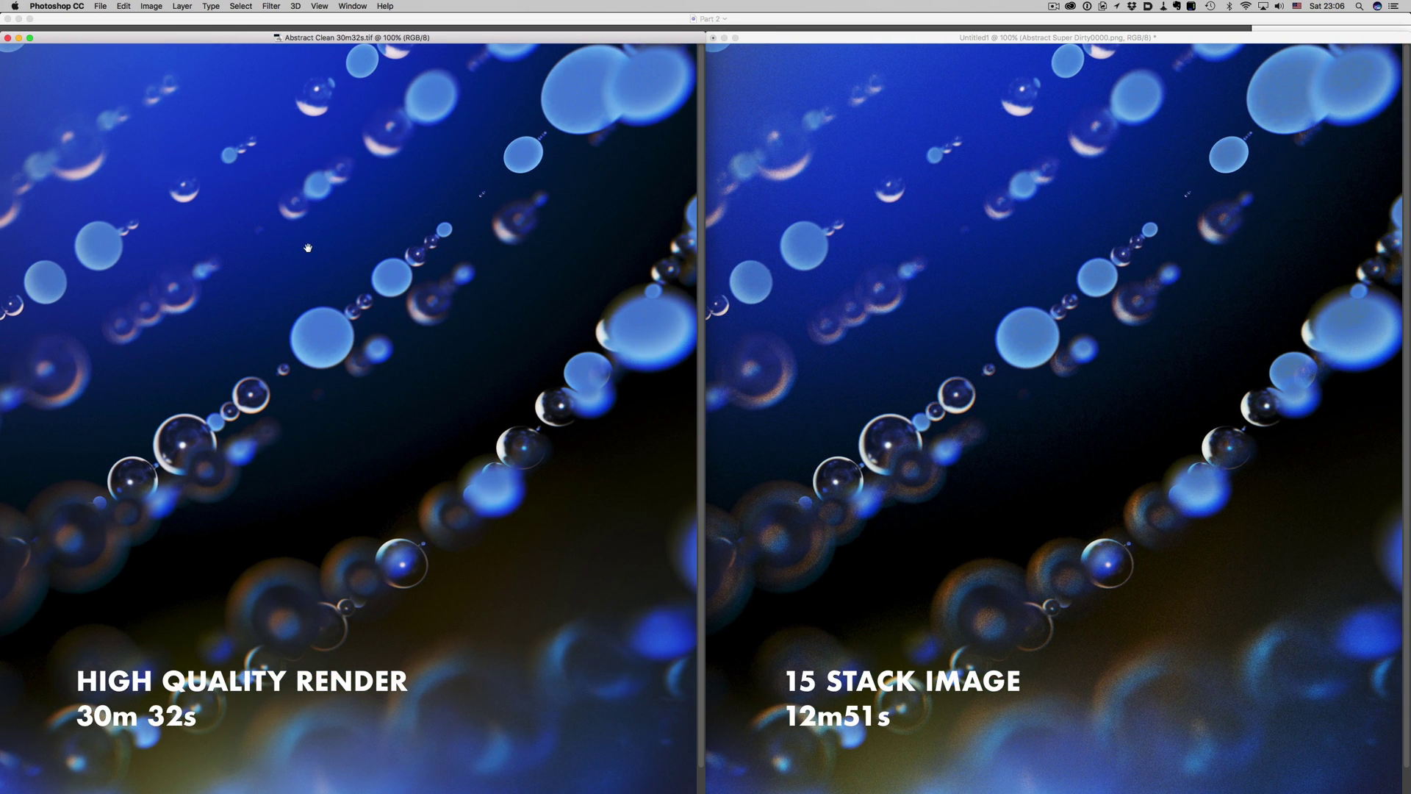
pyautogui.click(774, 39)
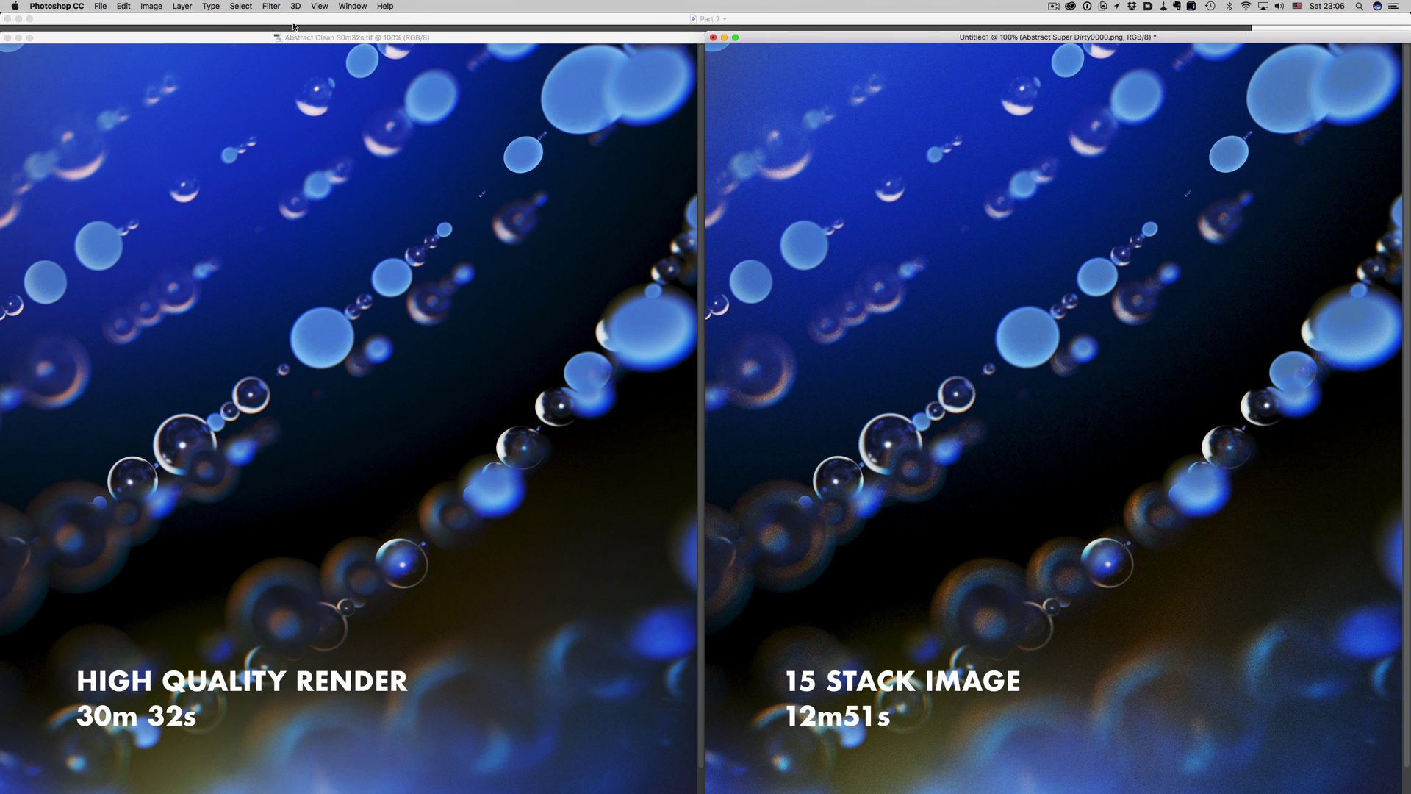
pyautogui.click(271, 6)
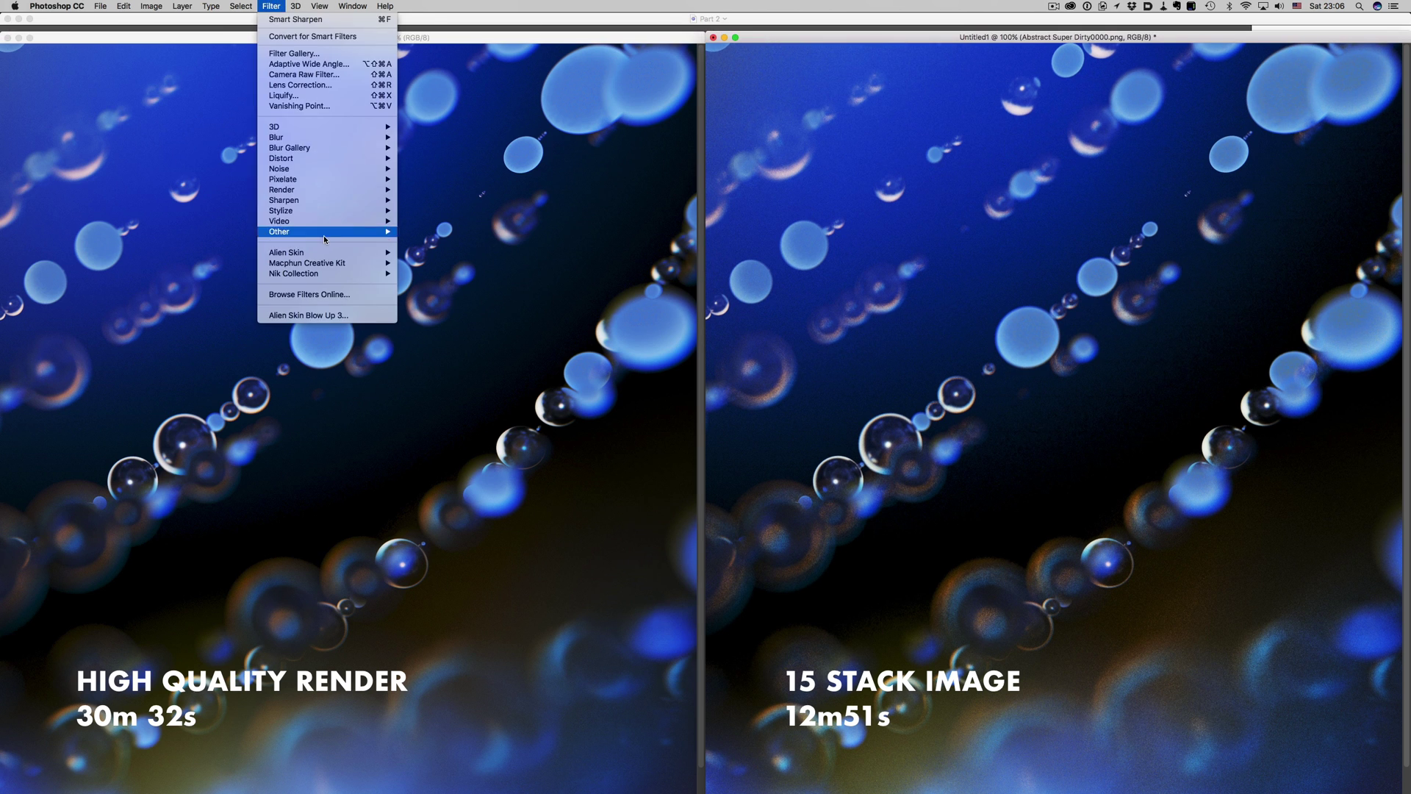
# Run Macphun Creative Kit > Noiseless CK on Untitled1 with Luminance Fine at +10
pyautogui.moveTo(345, 263)
pyautogui.click(434, 264)
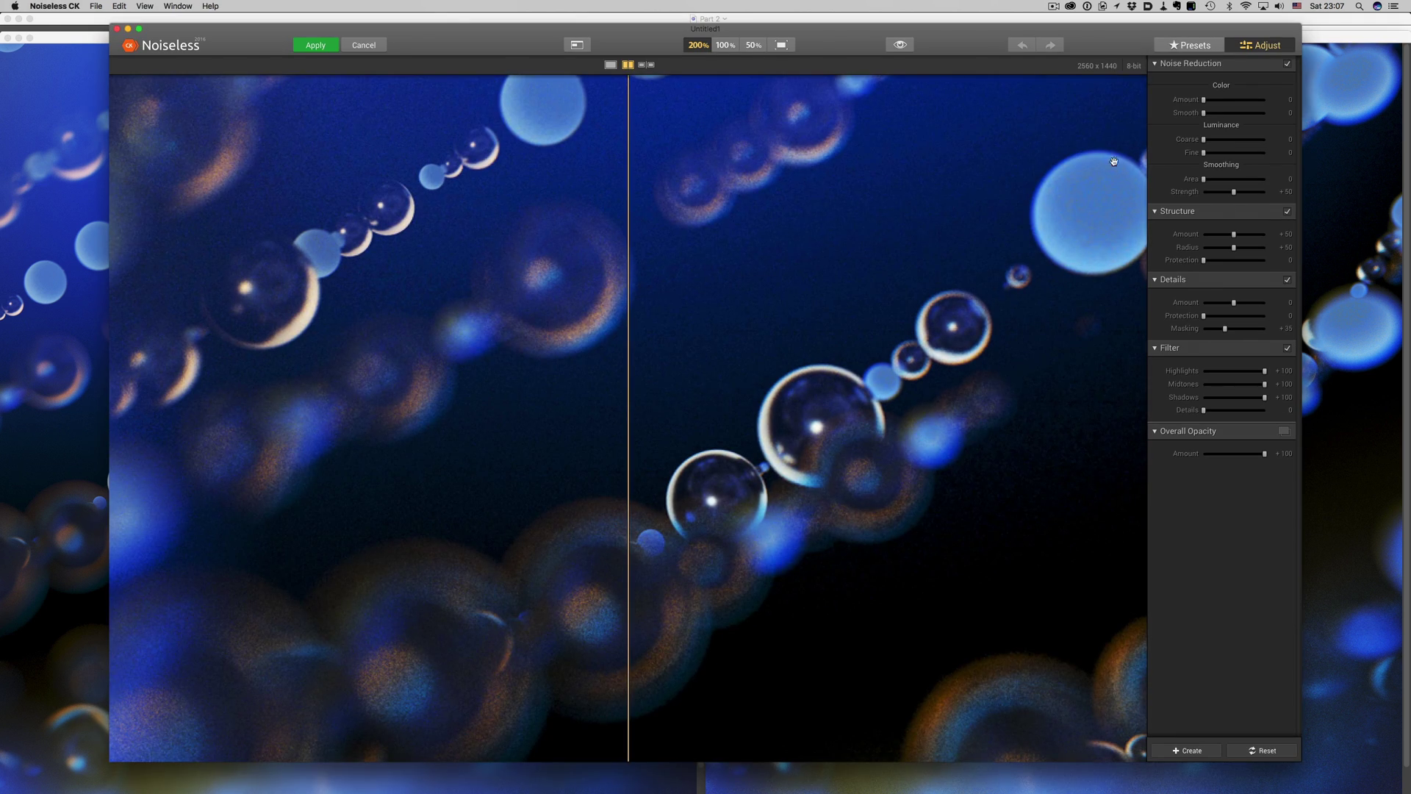
pyautogui.moveTo(1204, 153); pyautogui.dragTo(1210, 156)
pyautogui.click(317, 45)
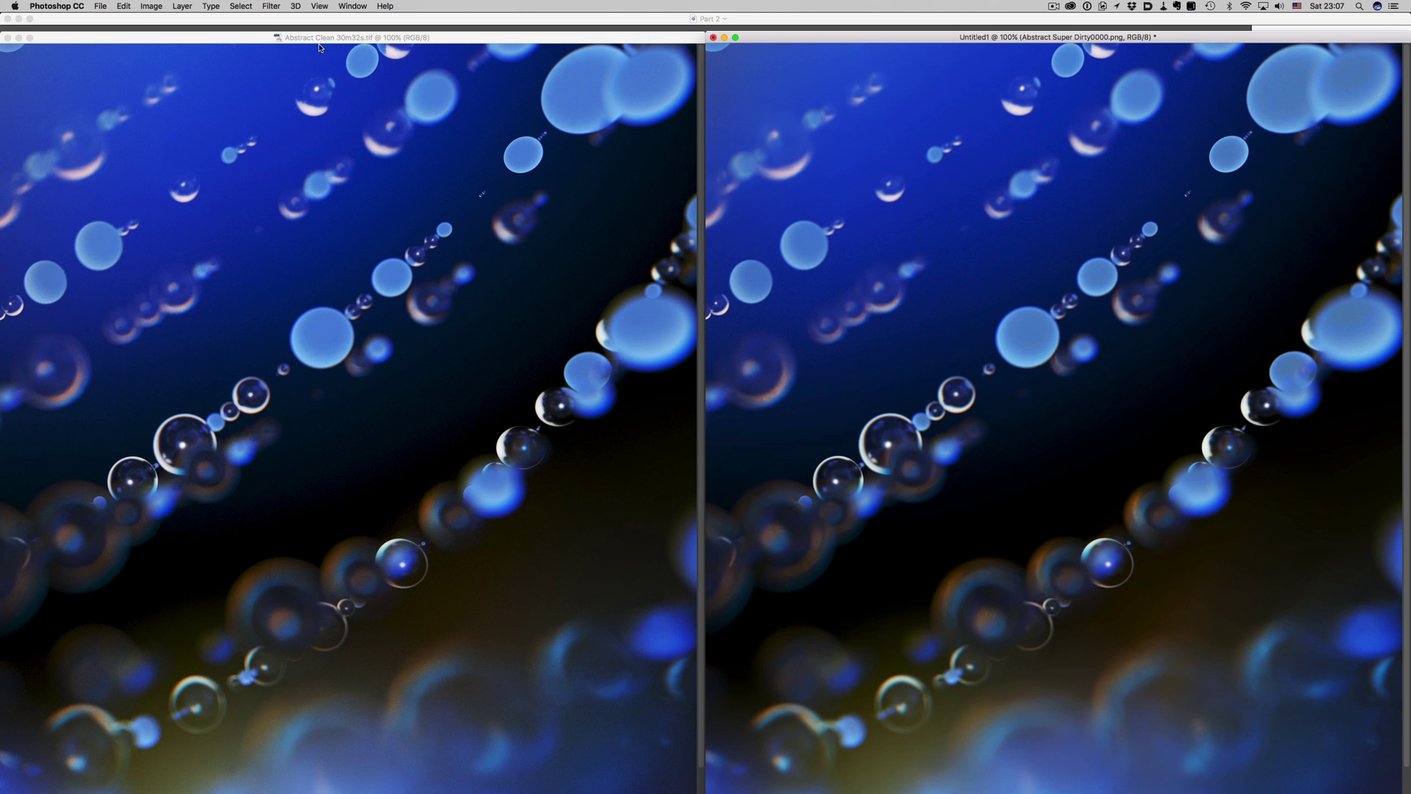
# Pan the clean and noisy bubble renders in sync across the bubbles and blurred foreground to compare them
pyautogui.click(583, 265)
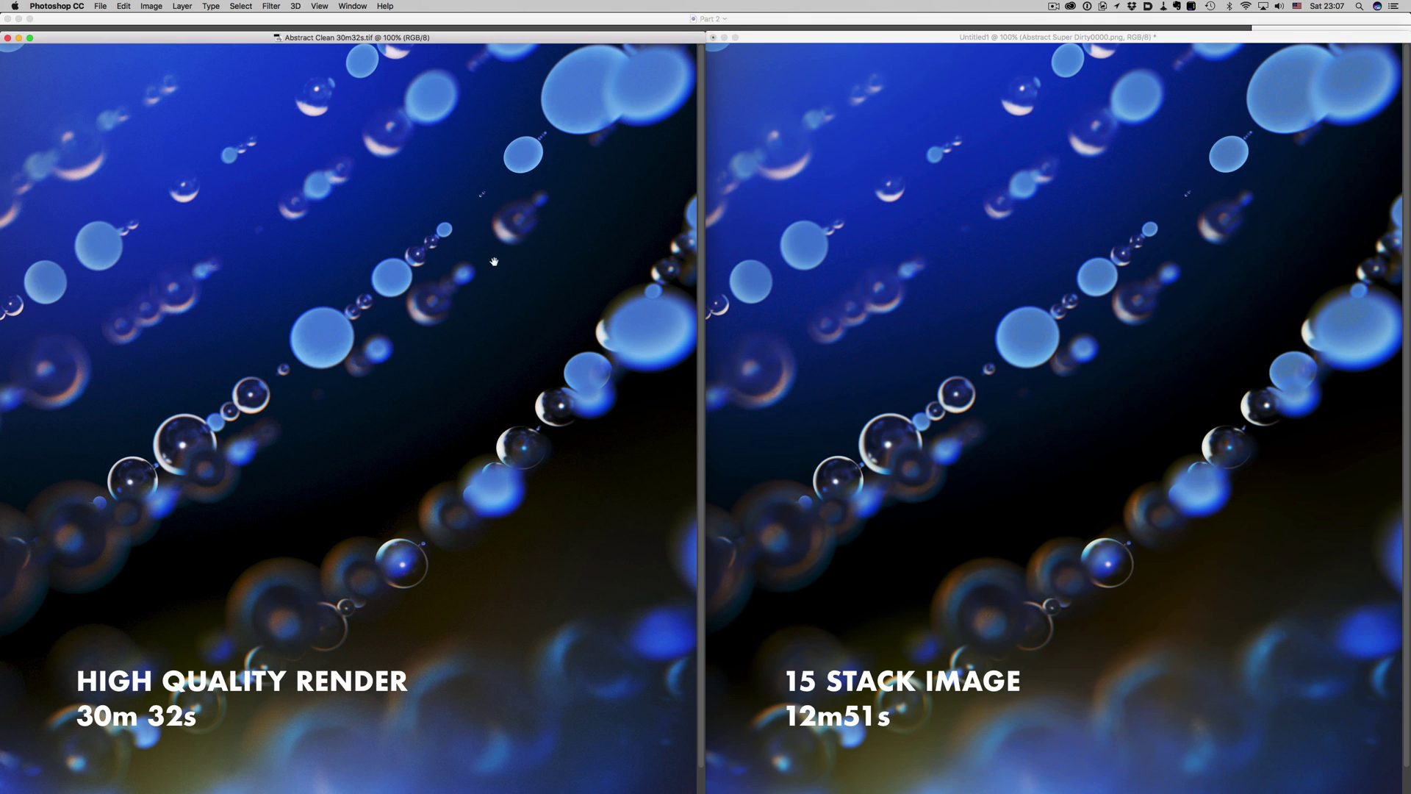
pyautogui.moveTo(485, 264); pyautogui.dragTo(626, 276)
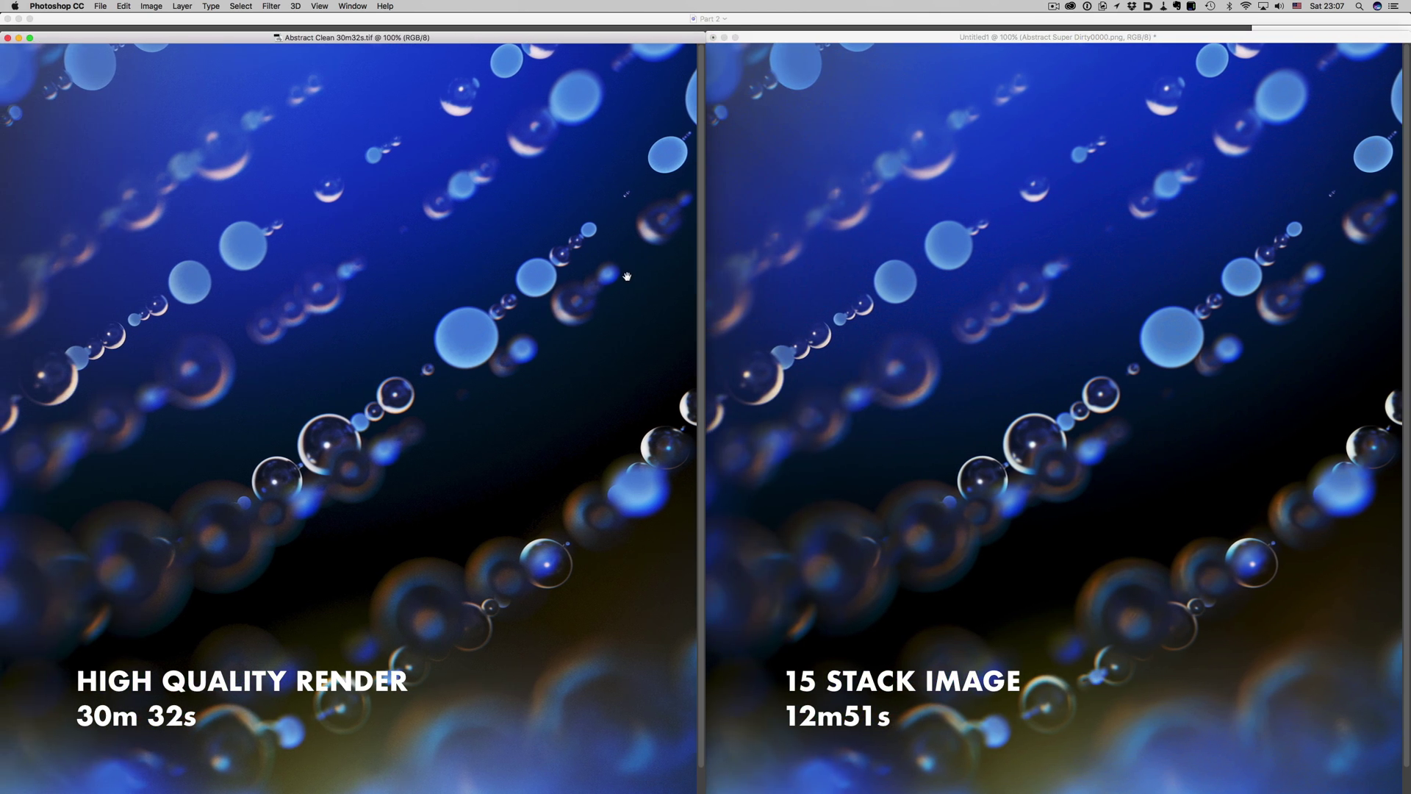
pyautogui.moveTo(462, 264); pyautogui.dragTo(580, 274)
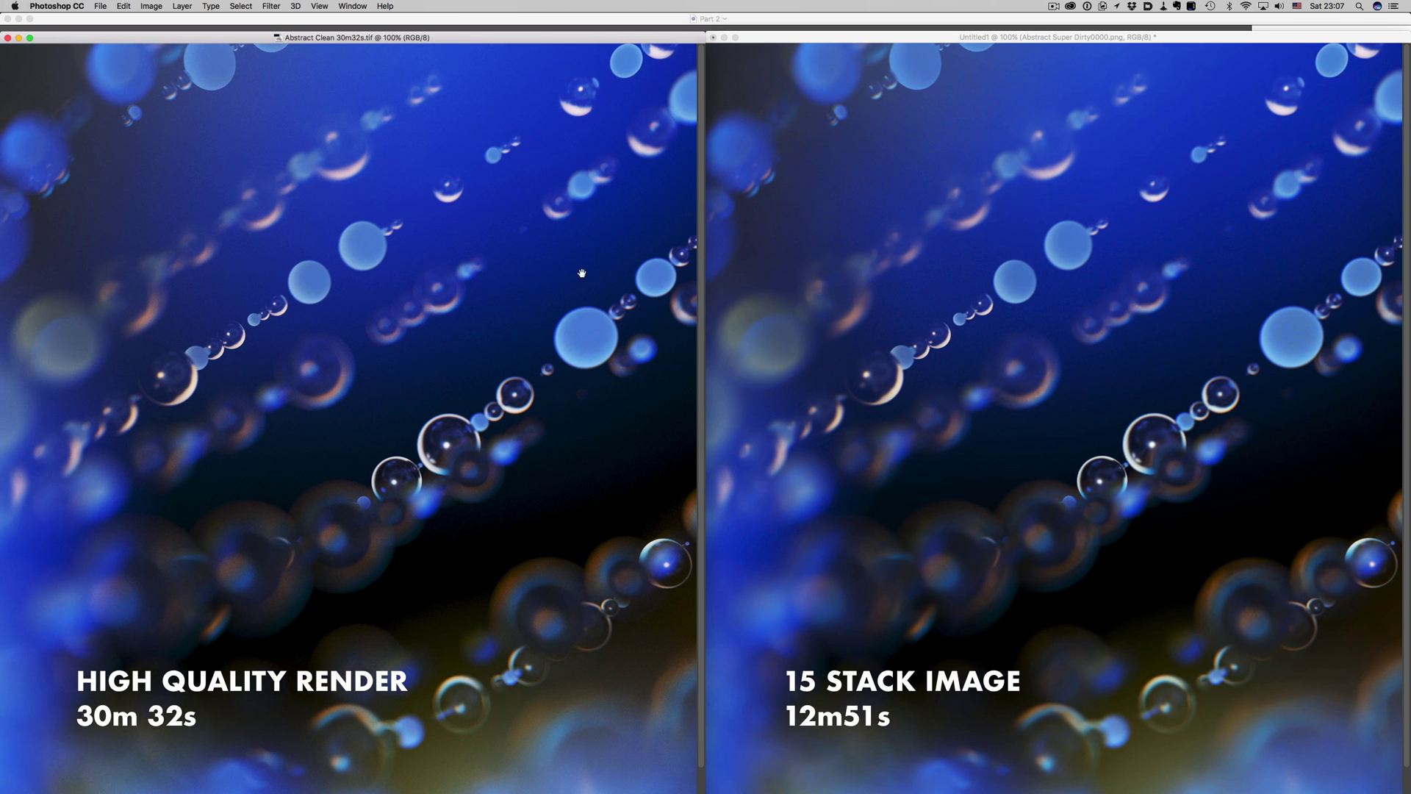
pyautogui.moveTo(439, 271); pyautogui.dragTo(608, 273)
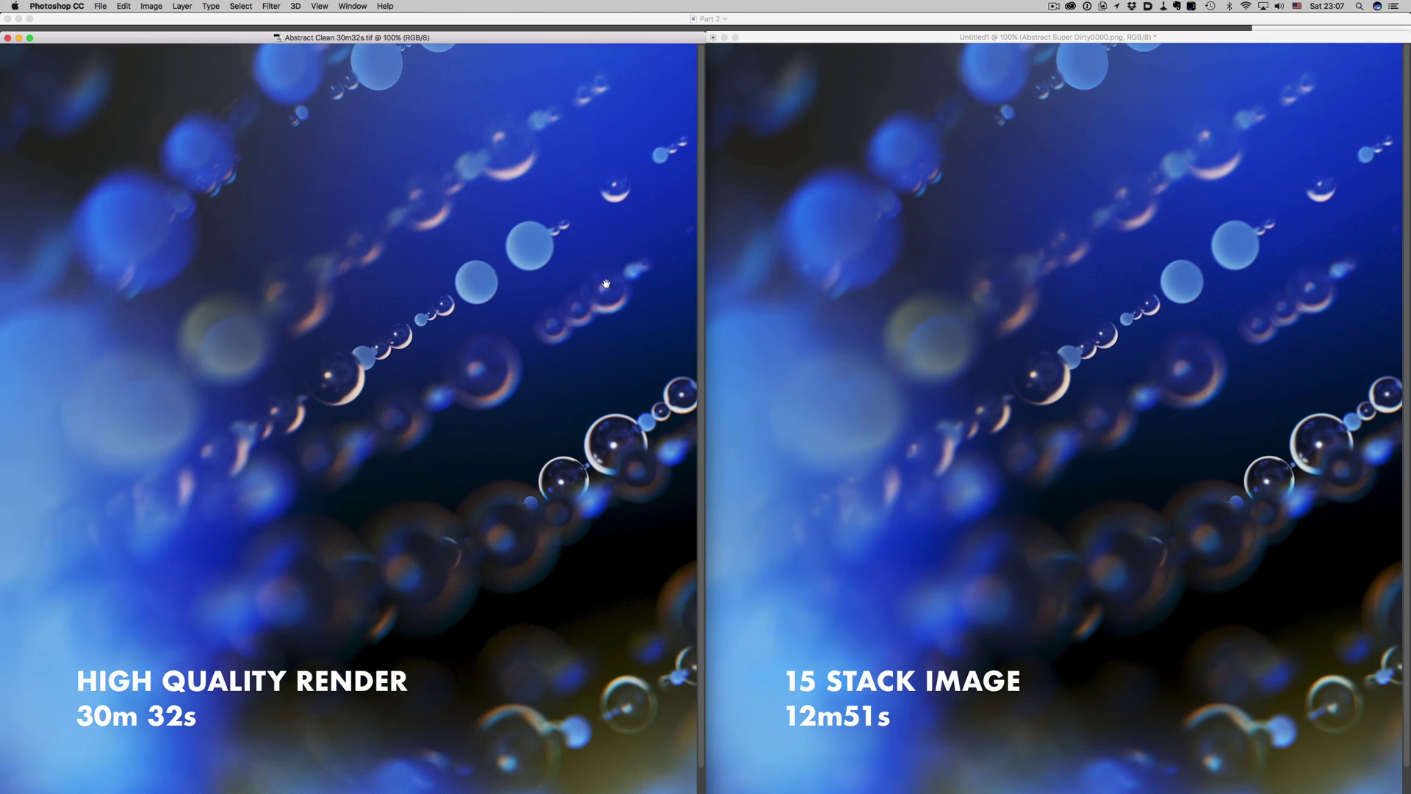
pyautogui.moveTo(482, 274); pyautogui.dragTo(626, 285)
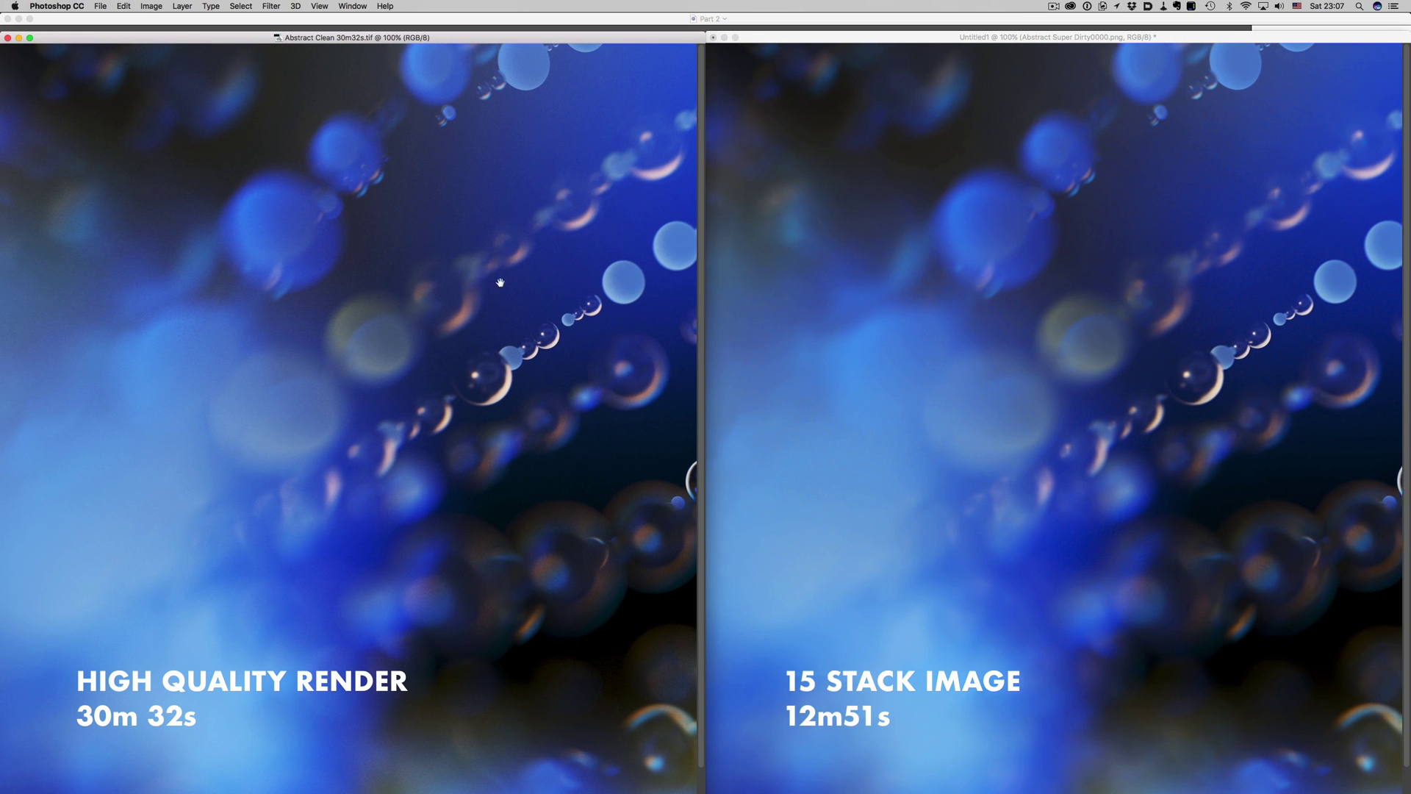
pyautogui.moveTo(497, 277); pyautogui.dragTo(605, 288)
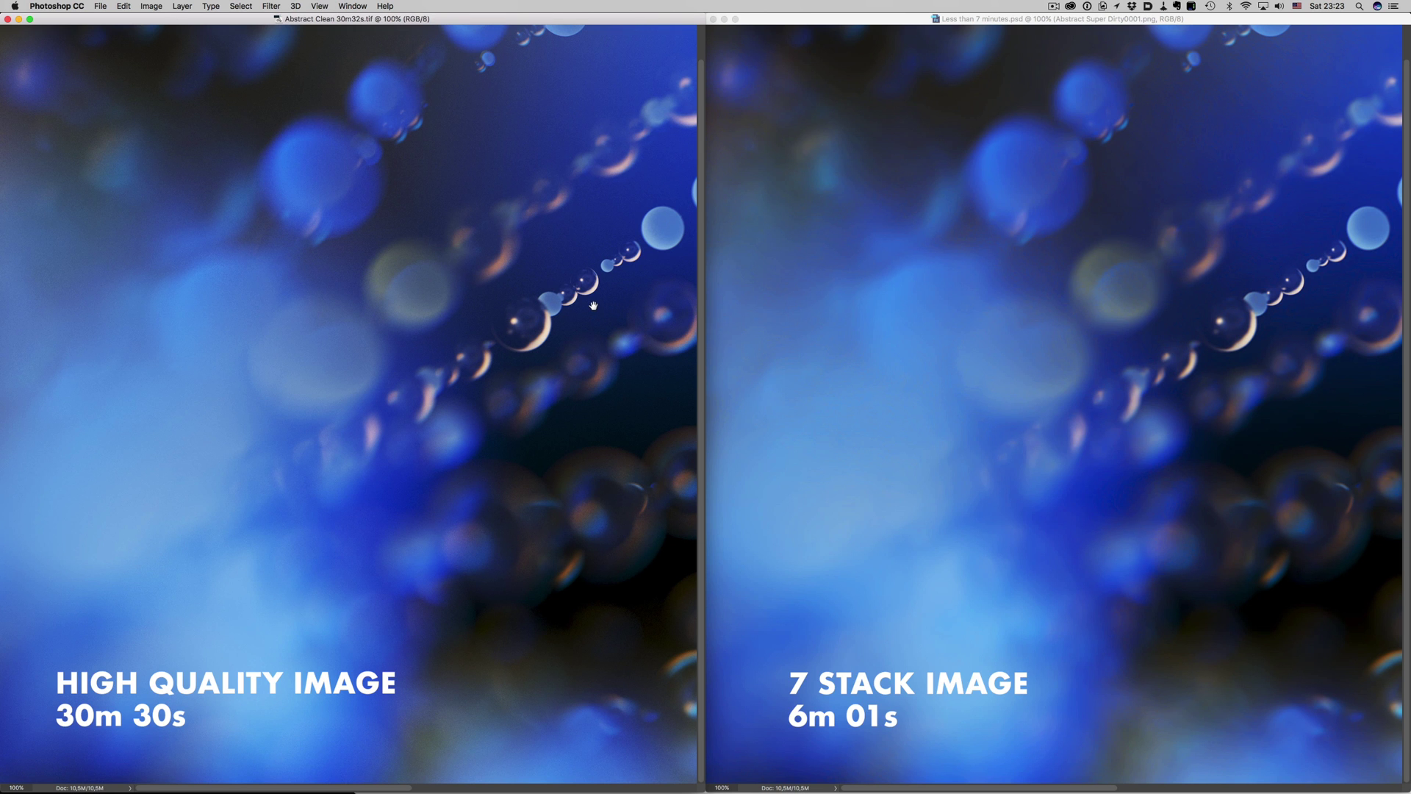
pyautogui.moveTo(594, 305); pyautogui.dragTo(77, 387)
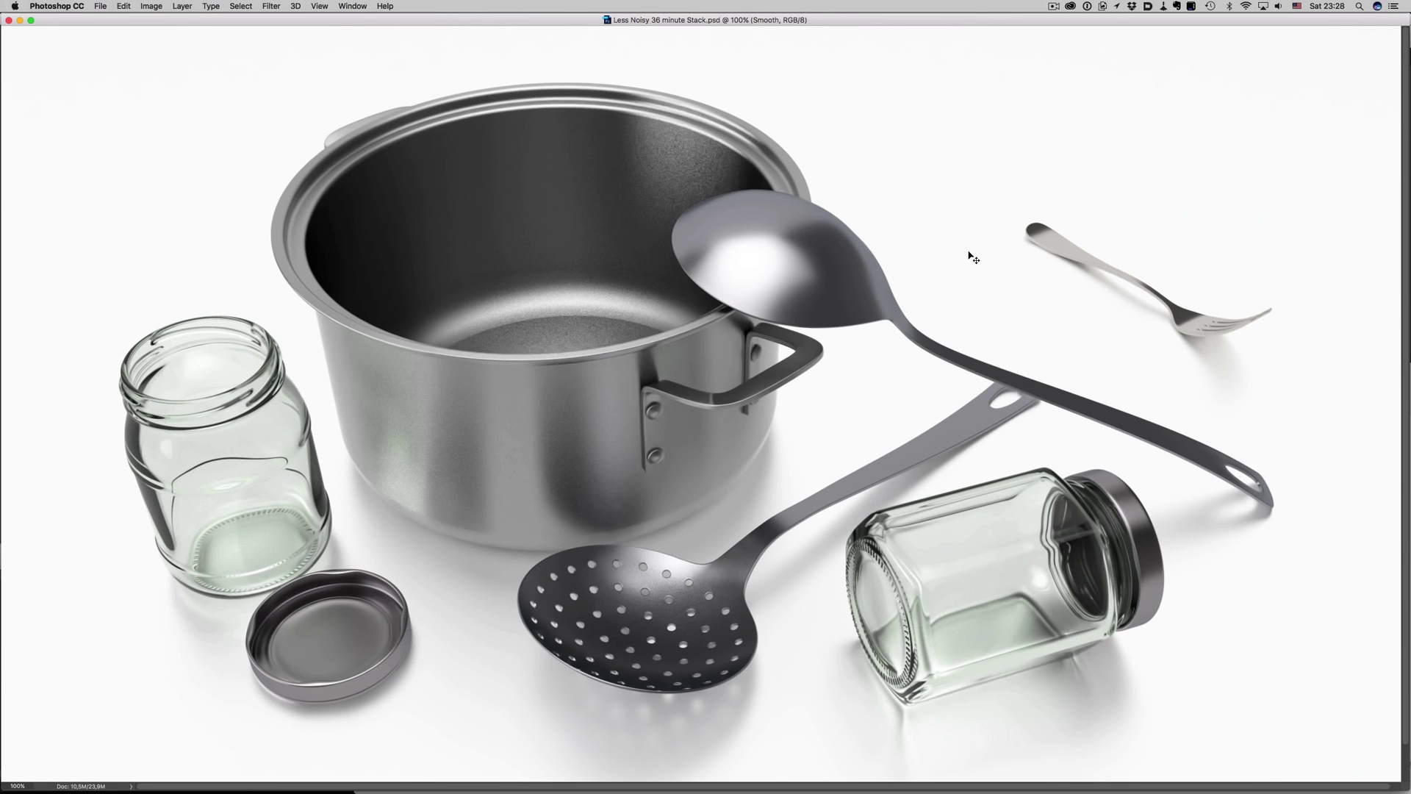
pyautogui.hotkey('ctrl', 'Tab')
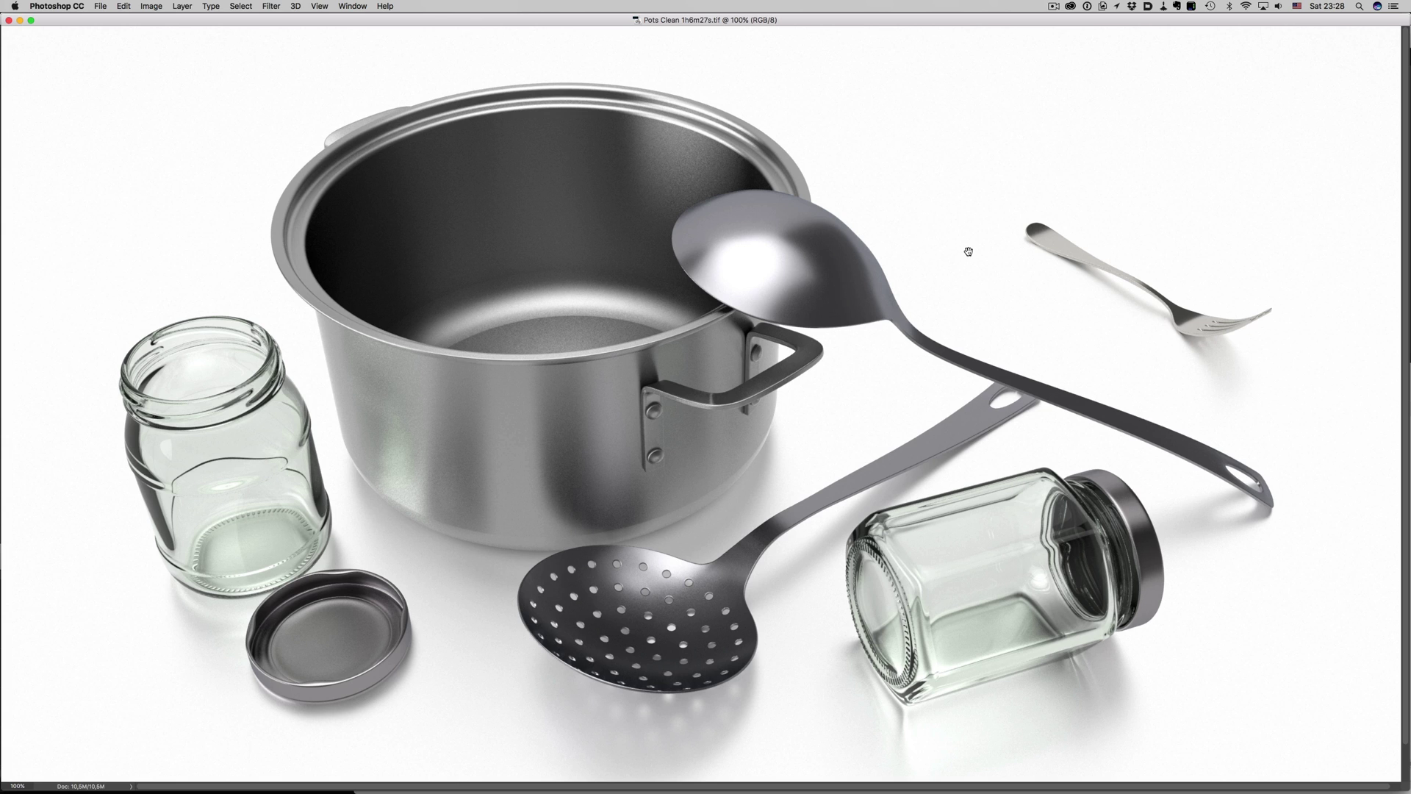
pyautogui.press('i')
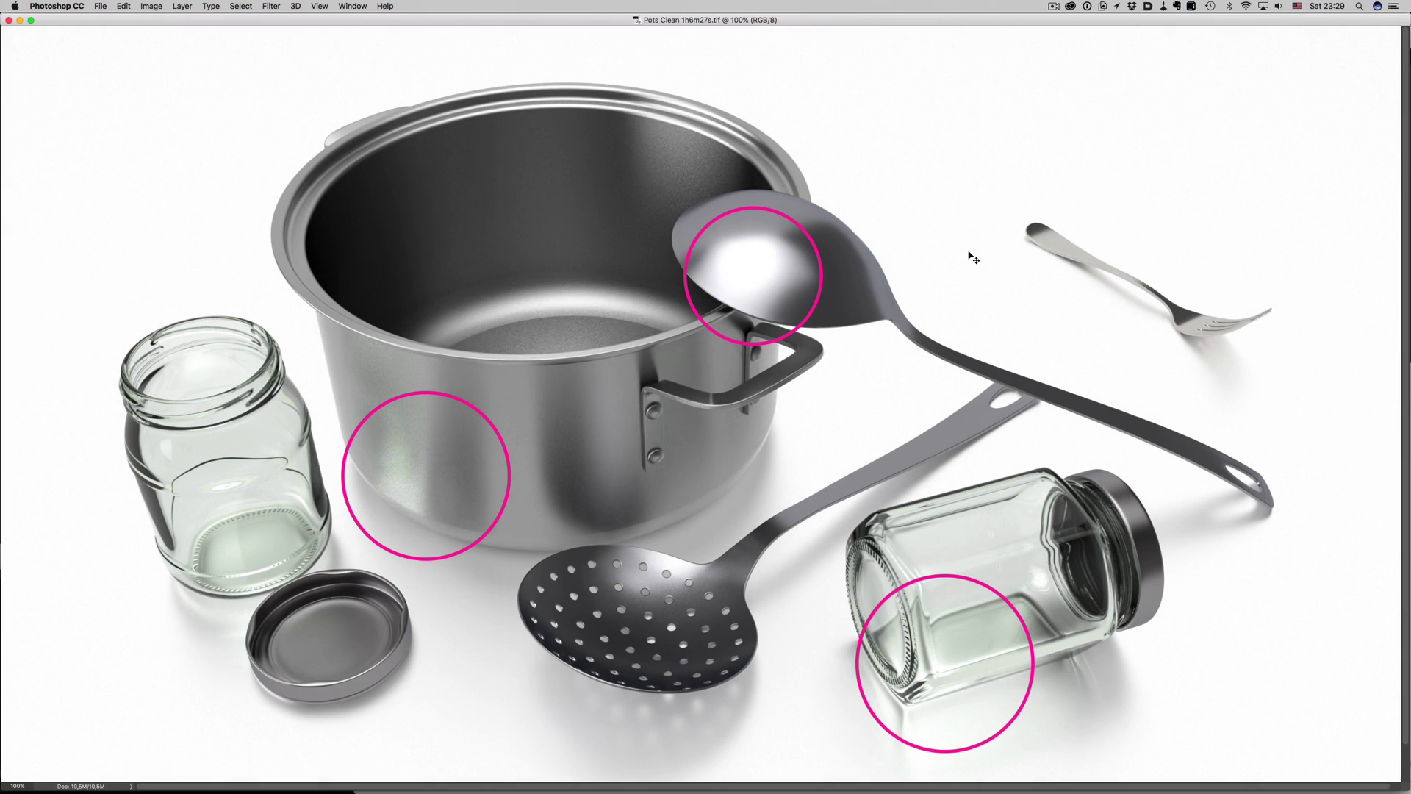
pyautogui.hotkey('ctrl', 'Tab')
pyautogui.hotkey('ctrl', 'Tab')
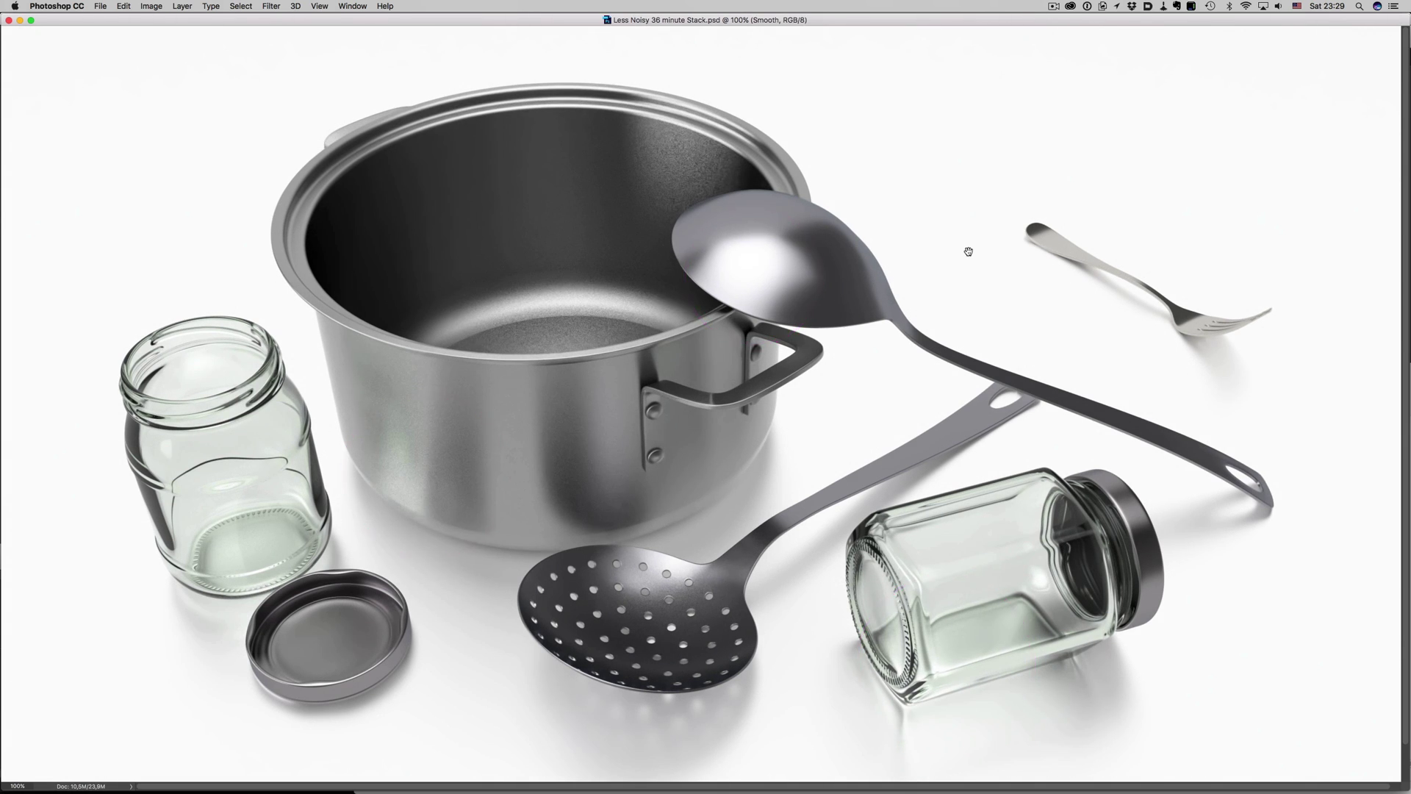
pyautogui.press('i')
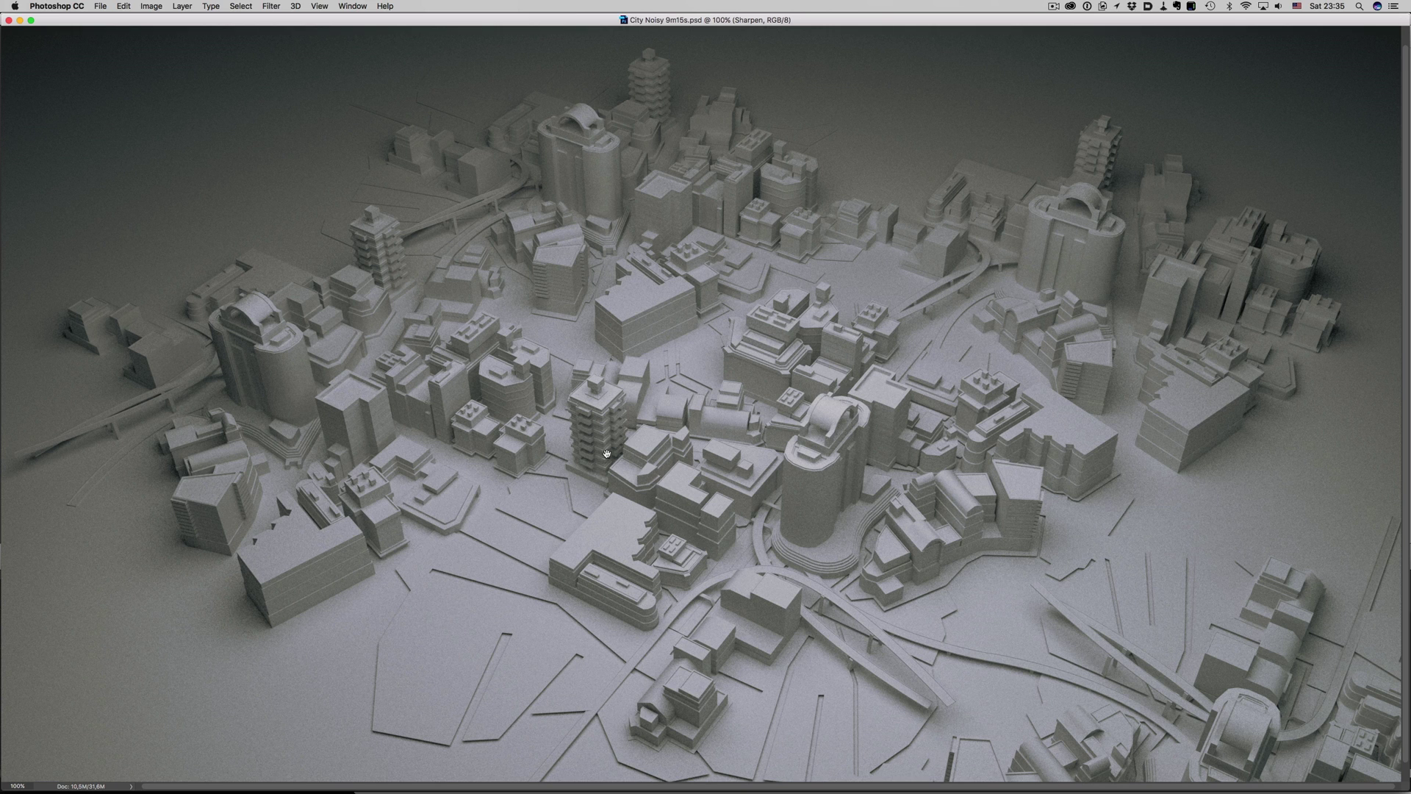
# Switch to City Clean 20m48s and pan both city views together over other streets and the lower city
pyautogui.hotkey('ctrl', 'Tab')
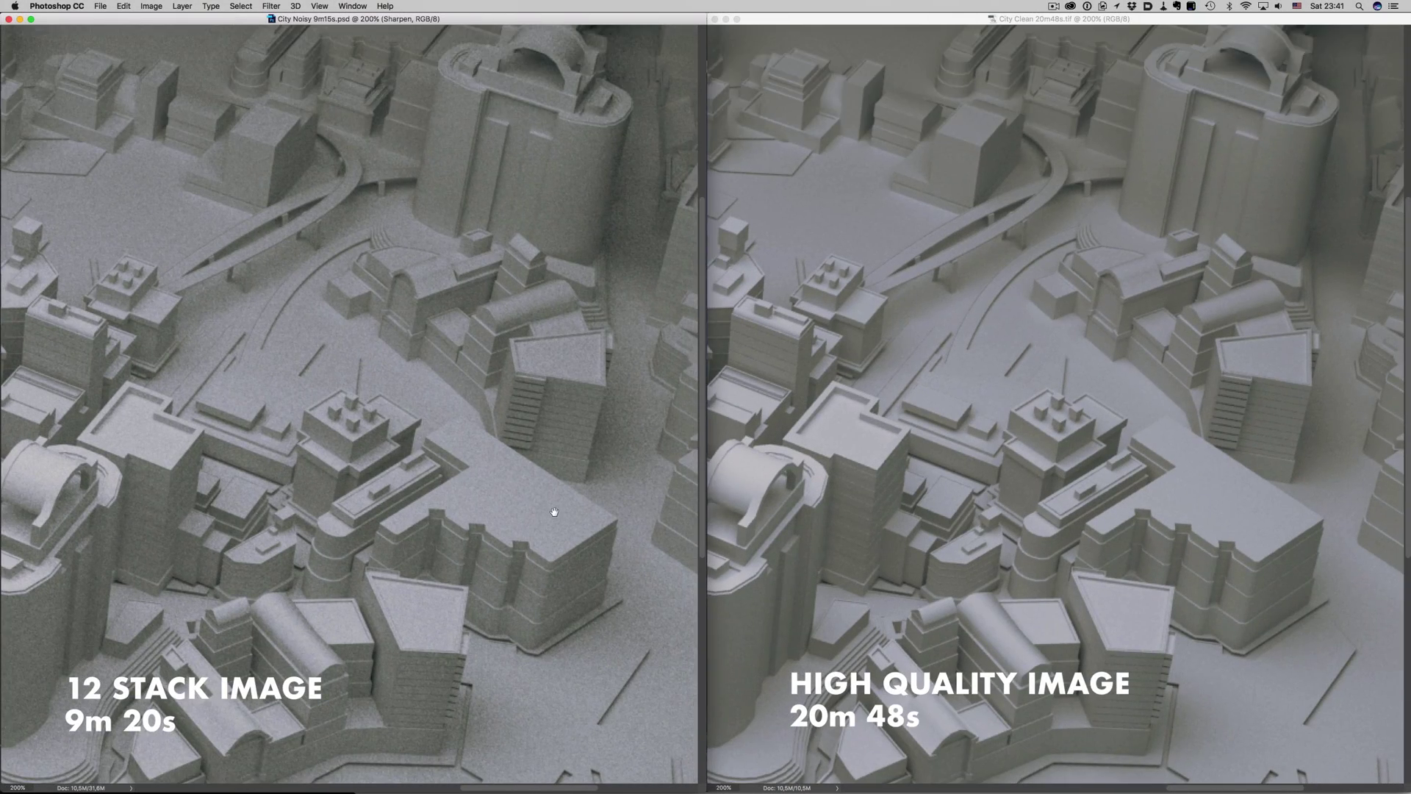
pyautogui.moveTo(554, 513); pyautogui.dragTo(503, 272)
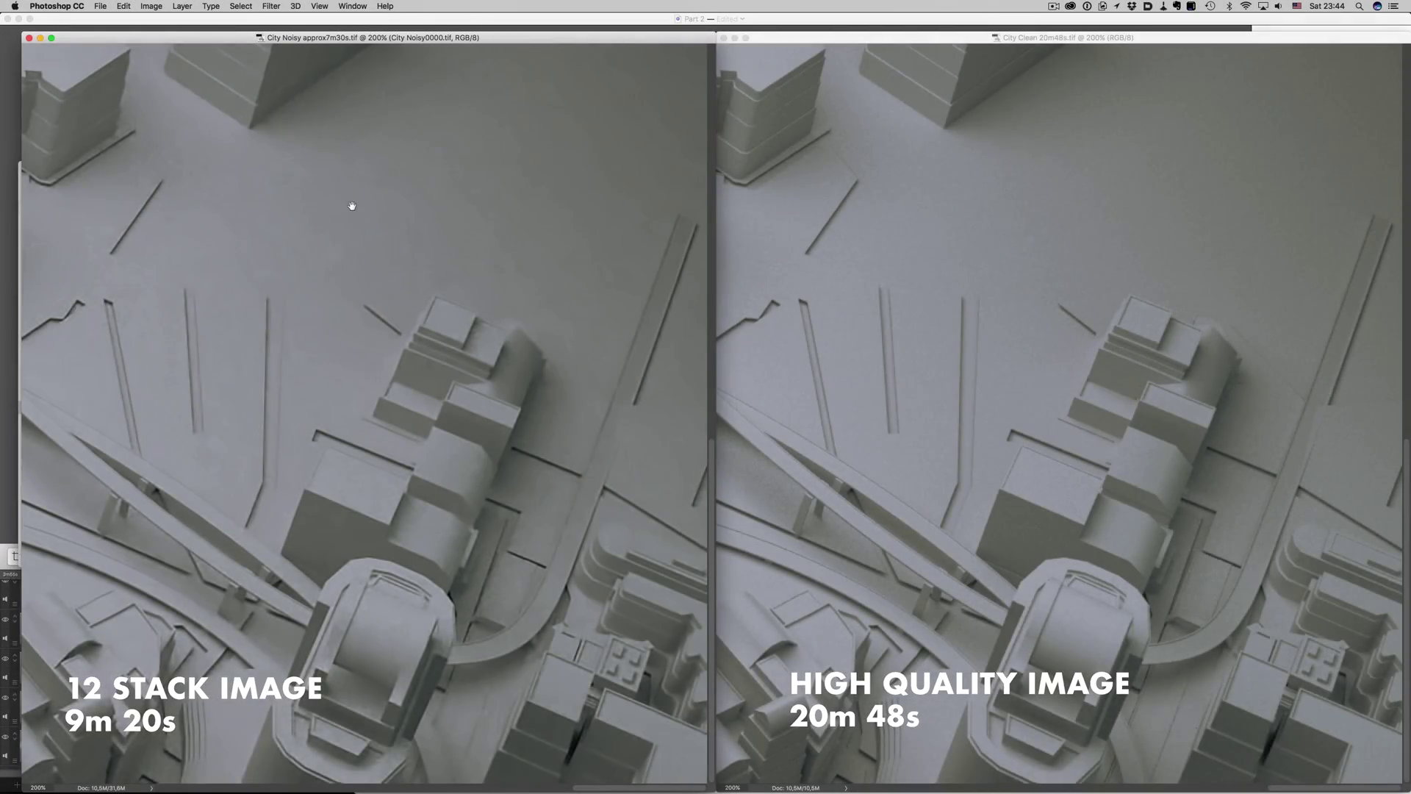
pyautogui.moveTo(353, 208); pyautogui.dragTo(476, 219)
pyautogui.moveTo(465, 293); pyautogui.dragTo(456, 205)
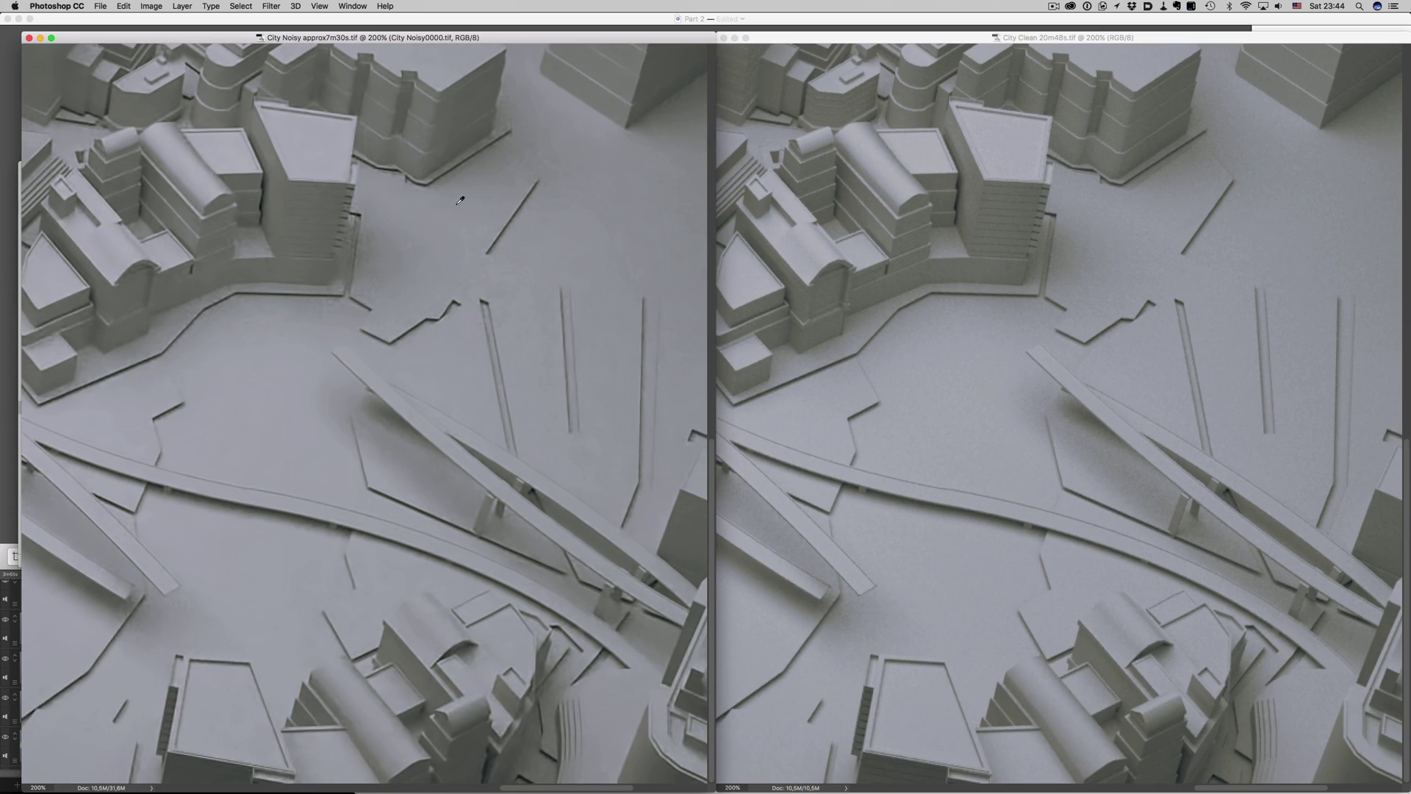